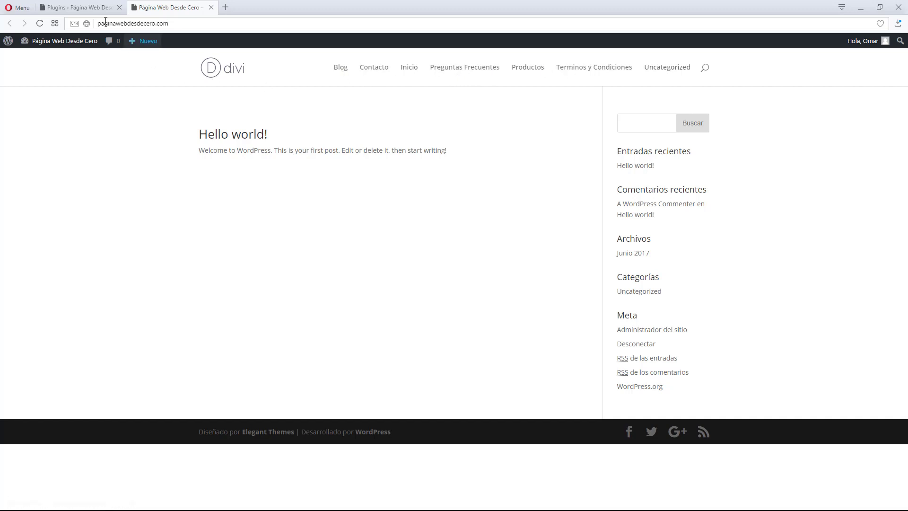
# In the reading settings, make the front page static with Inicio as home page and Blog as posts page, and save
pyautogui.click(76, 7)
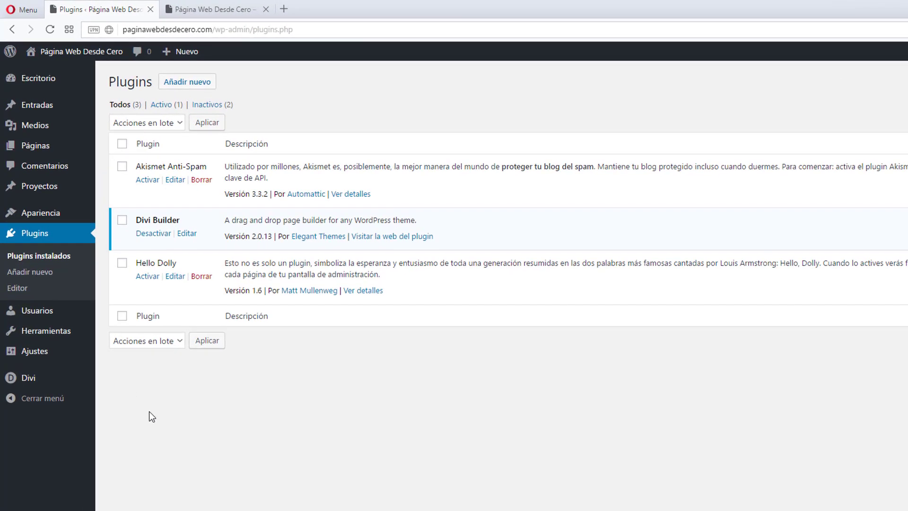
pyautogui.moveTo(43, 335)
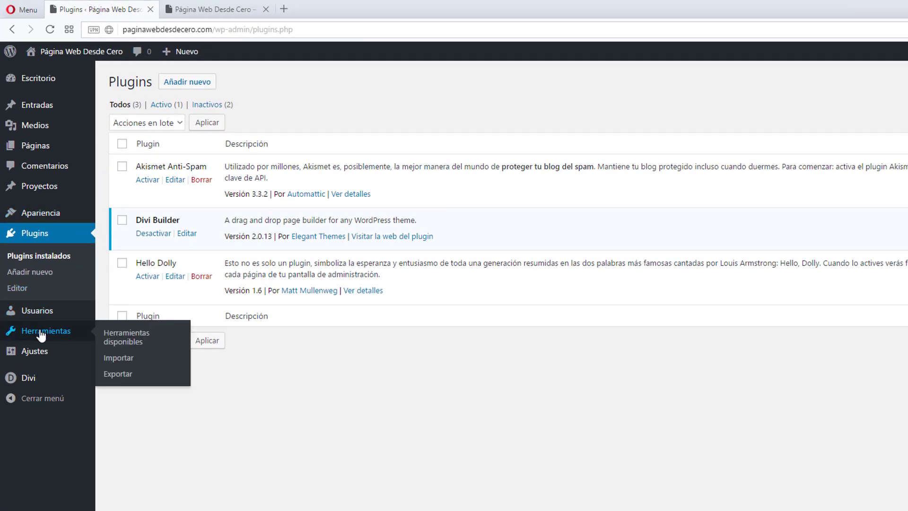
pyautogui.moveTo(35, 355)
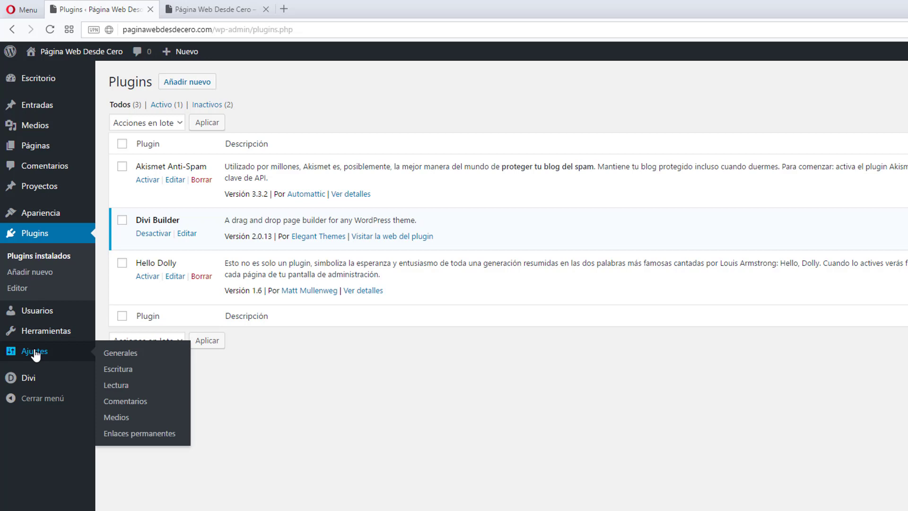
pyautogui.click(116, 386)
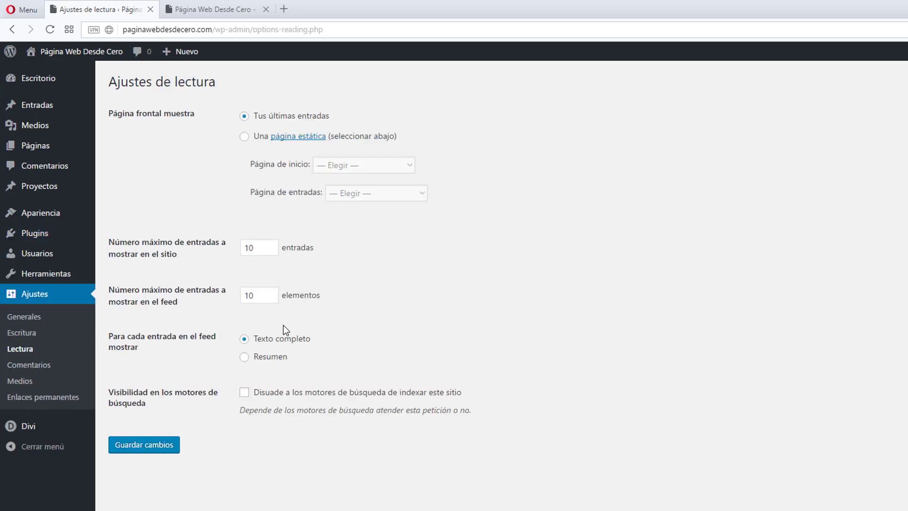
pyautogui.click(245, 137)
pyautogui.click(388, 167)
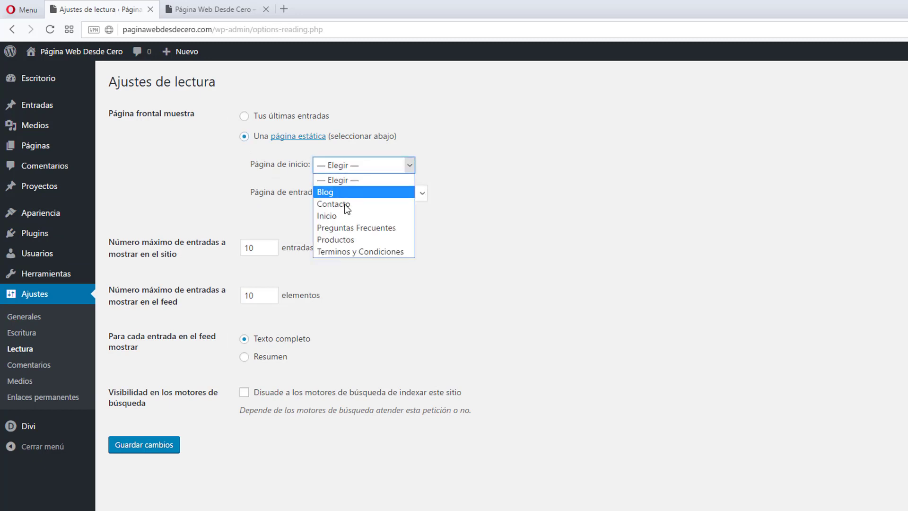
pyautogui.click(334, 216)
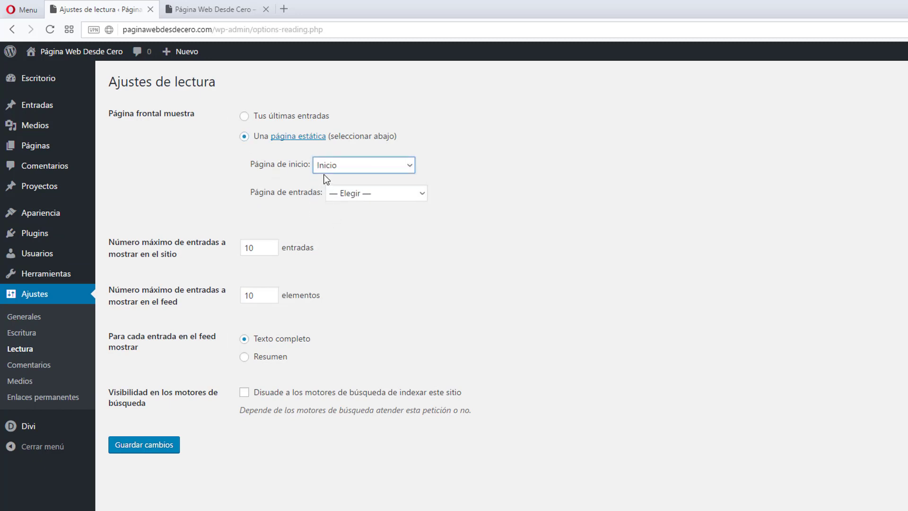
pyautogui.click(358, 195)
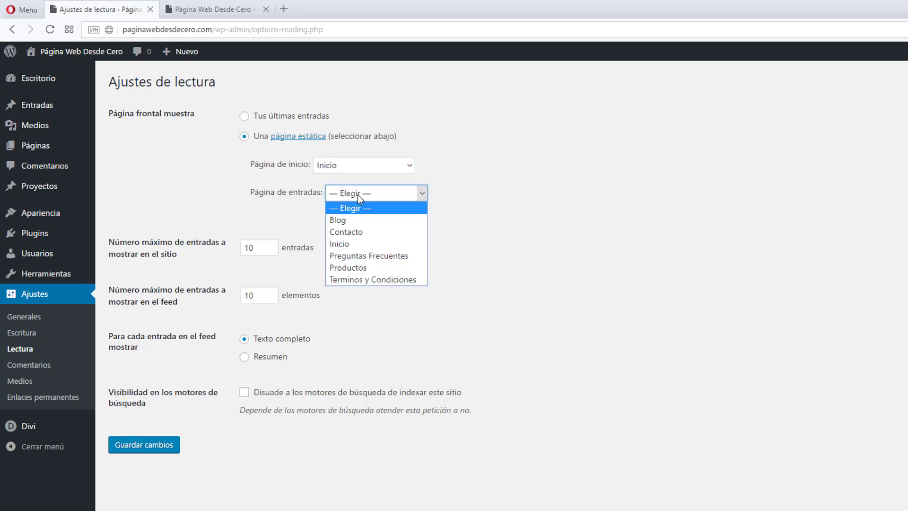
pyautogui.click(345, 220)
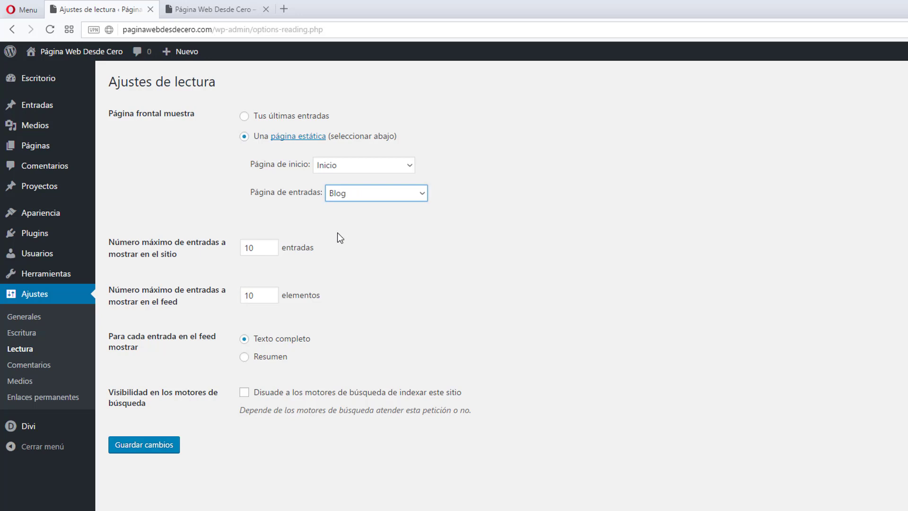
pyautogui.click(136, 447)
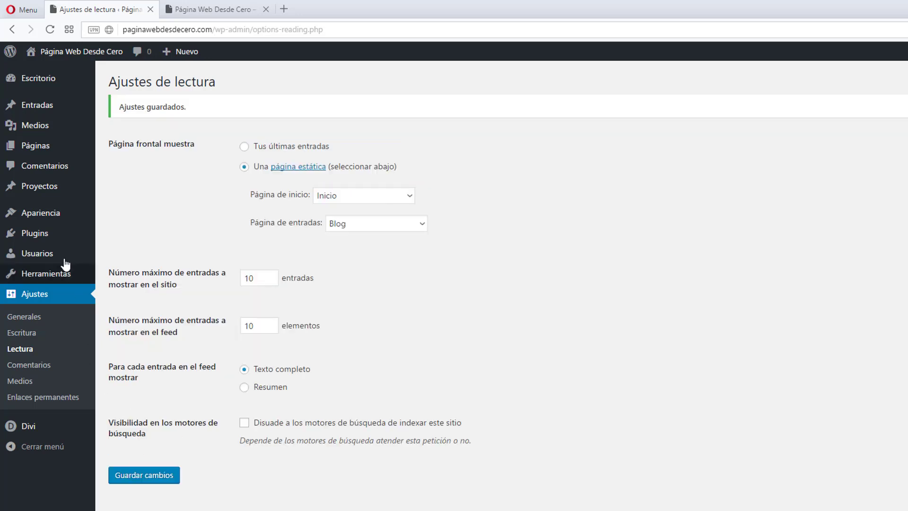
# Create a navigation menu named "Menu Principal", assign it to the Menú principal location, and save it
pyautogui.moveTo(54, 218)
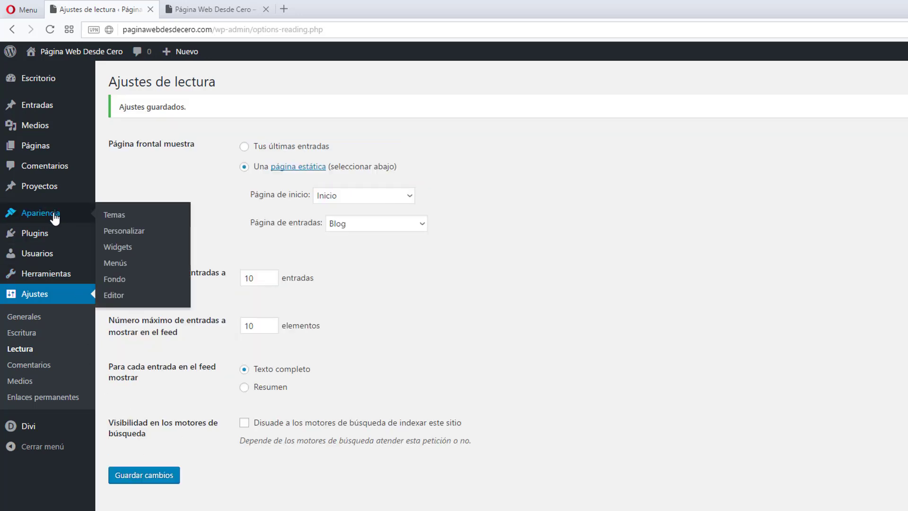
pyautogui.click(116, 263)
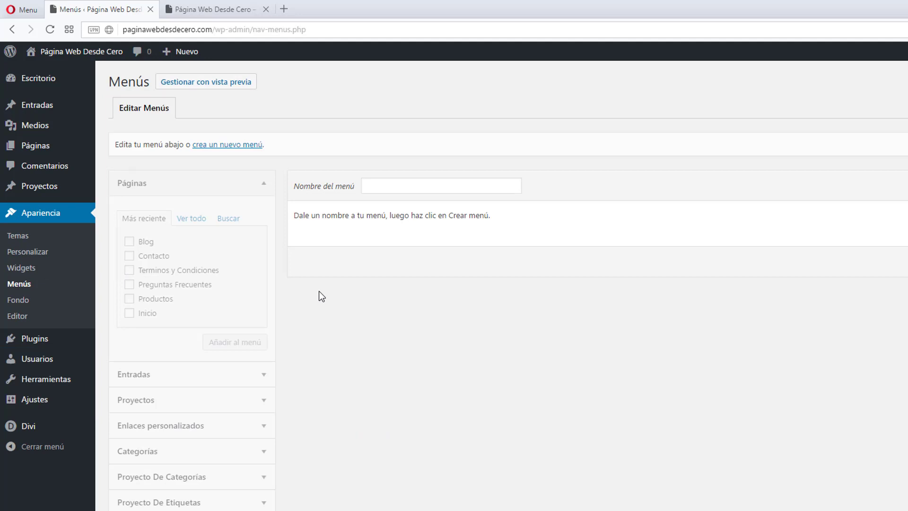
pyautogui.click(214, 9)
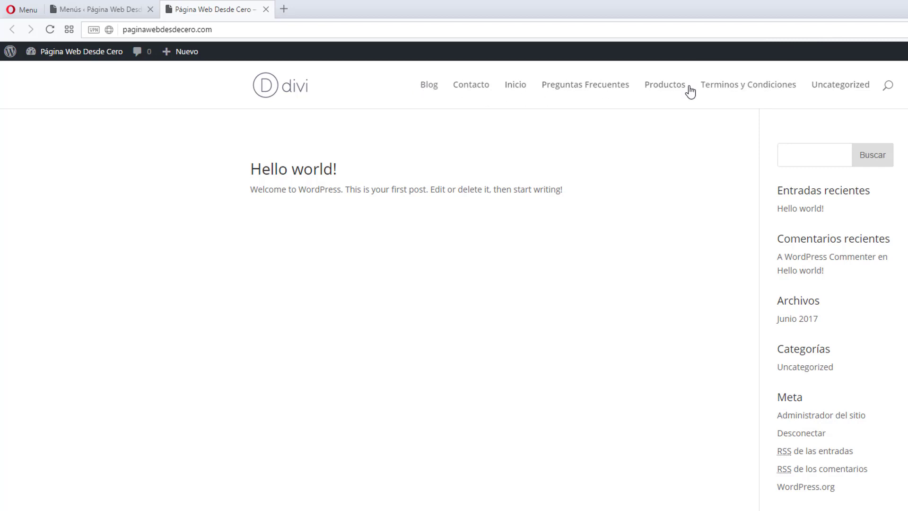
pyautogui.click(135, 15)
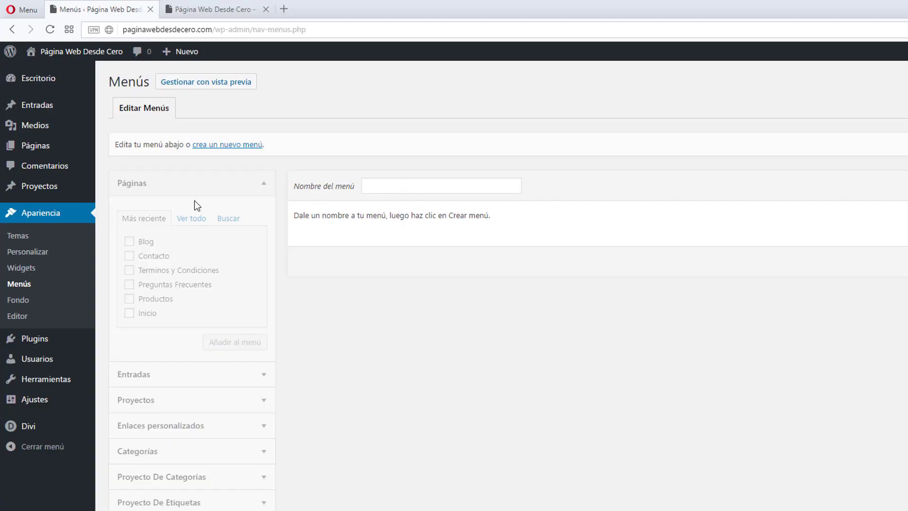
pyautogui.click(406, 185)
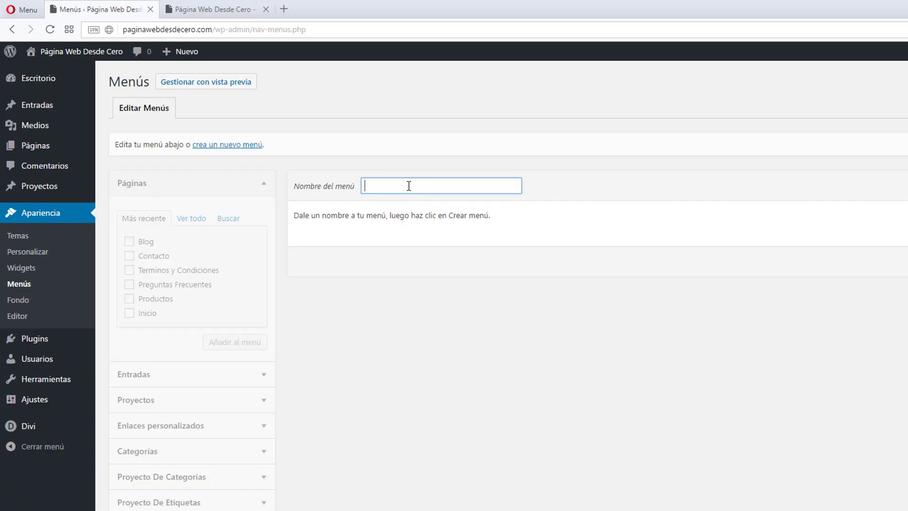
pyautogui.write('Menu Principal')
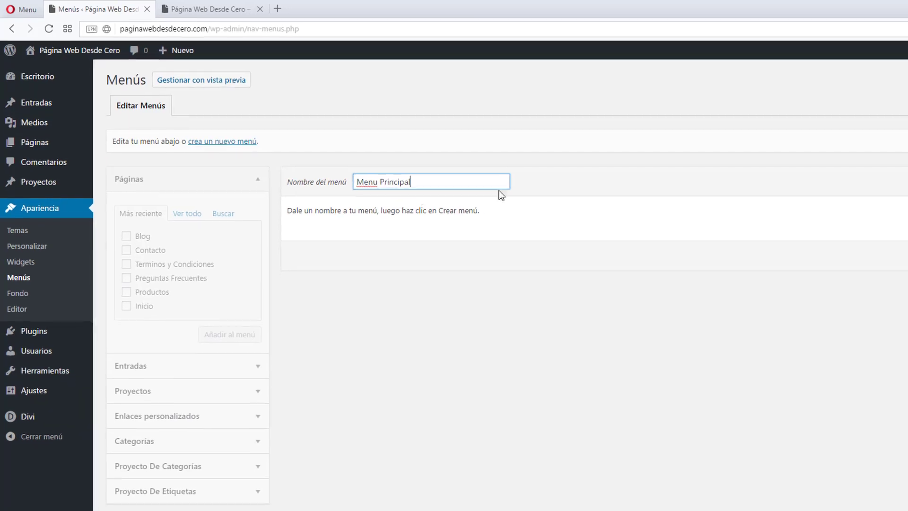
pyautogui.click(868, 149)
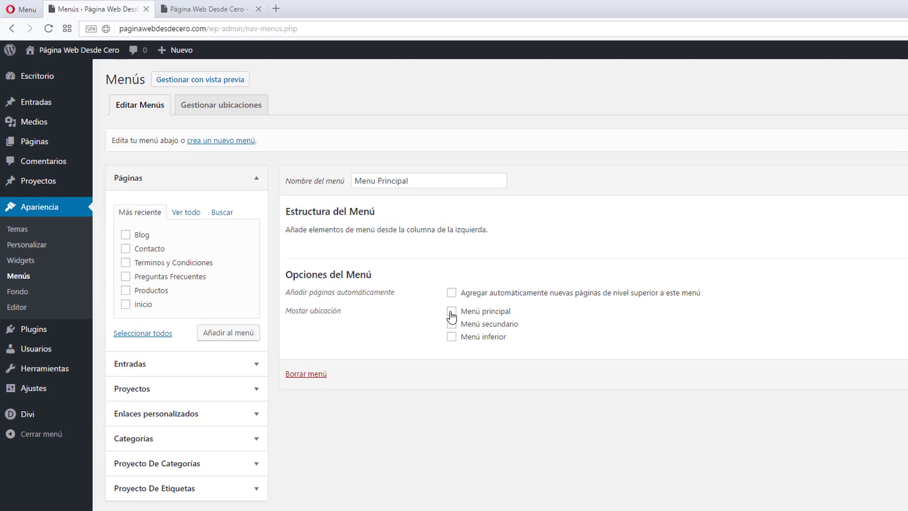
pyautogui.click(452, 312)
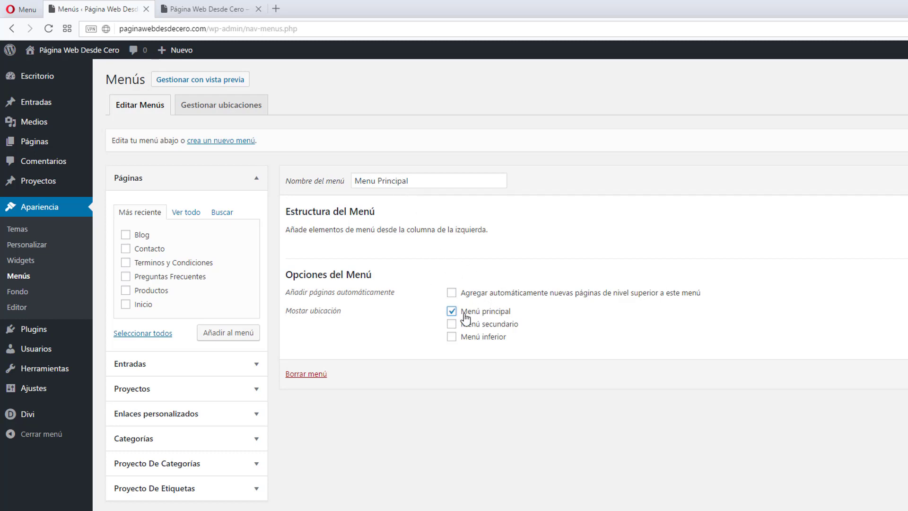
pyautogui.click(866, 307)
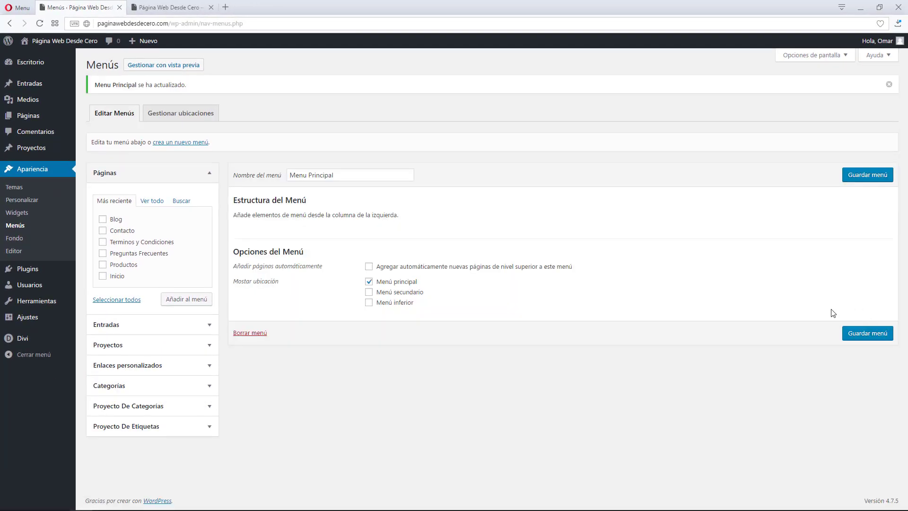
# Create another menu named "Menu Secundario", assign it to the Menú secundario location, and save it
pyautogui.click(195, 143)
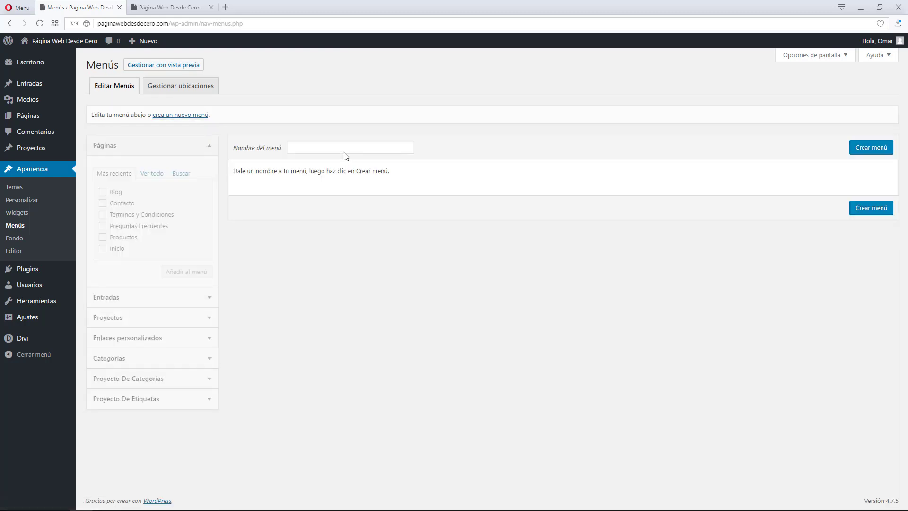
pyautogui.click(346, 143)
pyautogui.write('Menu')
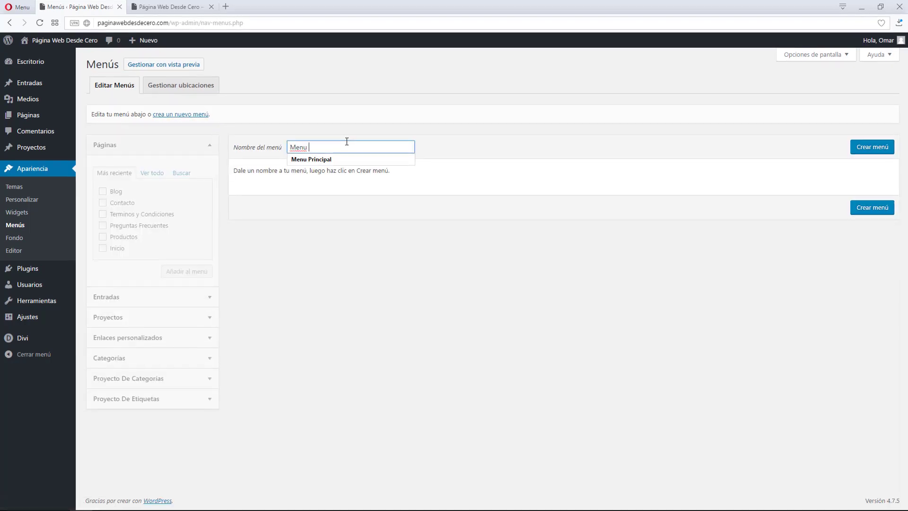
pyautogui.write(' Secundario')
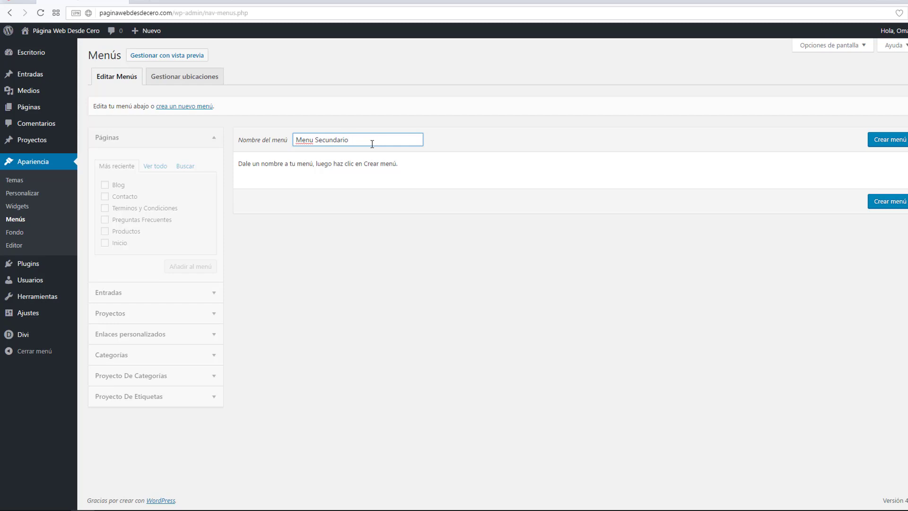
pyautogui.click(890, 142)
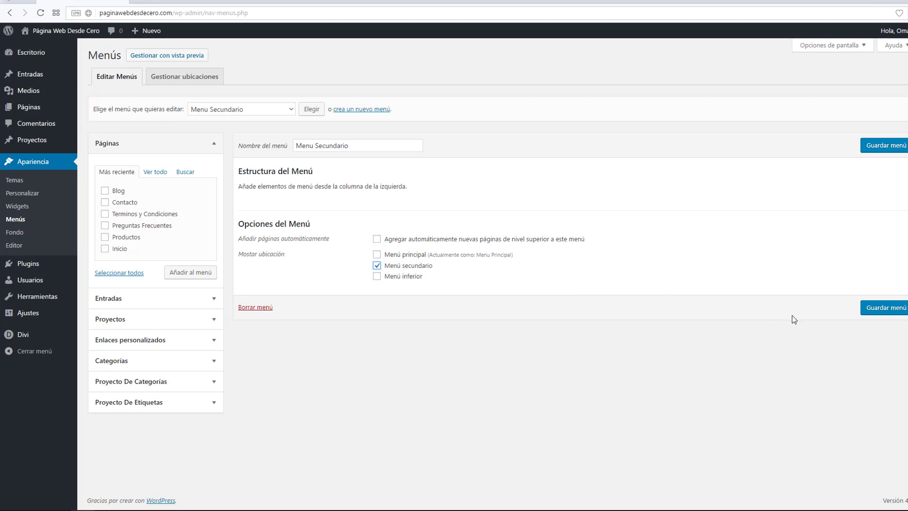
pyautogui.click(893, 312)
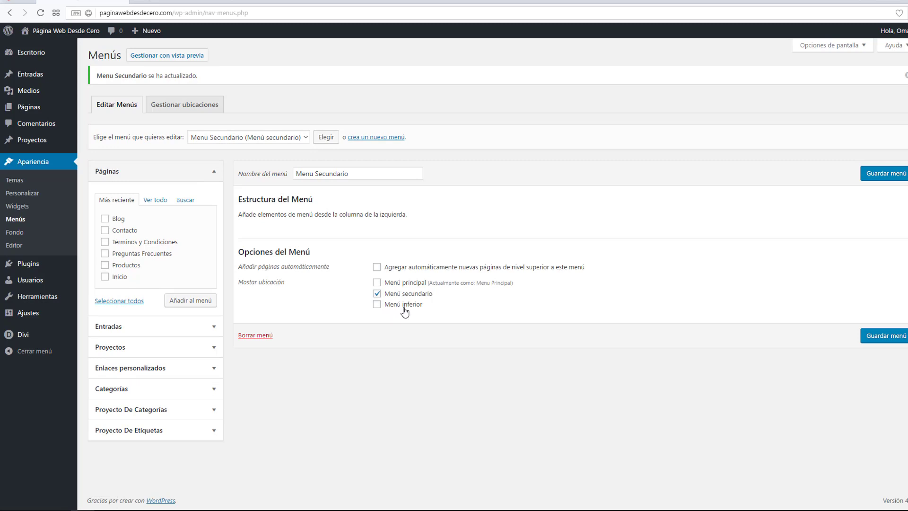
# Create a third menu named "Menu Inferior", assign it to the Menú inferior location, and save it
pyautogui.click(375, 137)
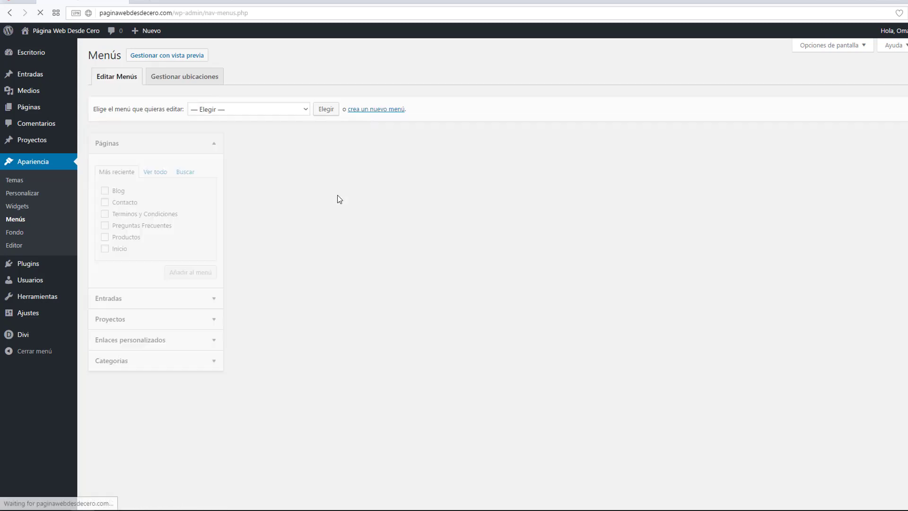
pyautogui.click(312, 147)
pyautogui.write('Menu Inferior')
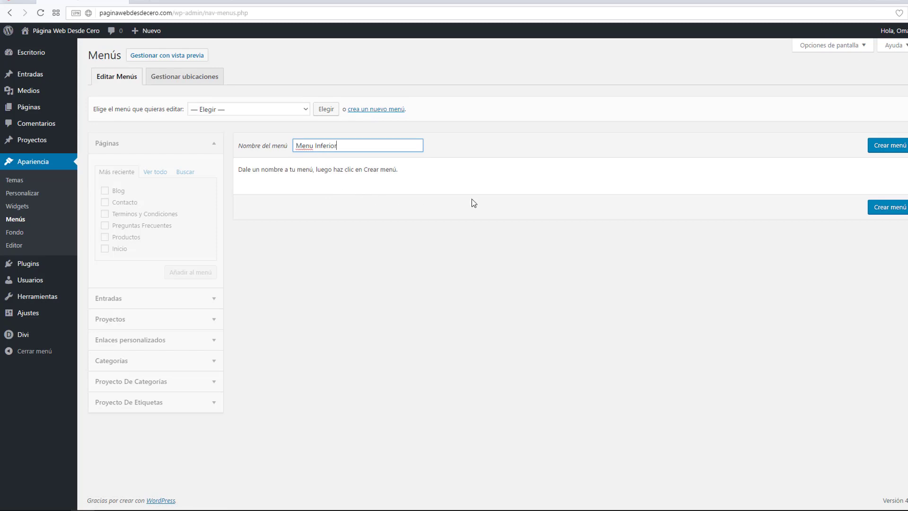
pyautogui.click(889, 145)
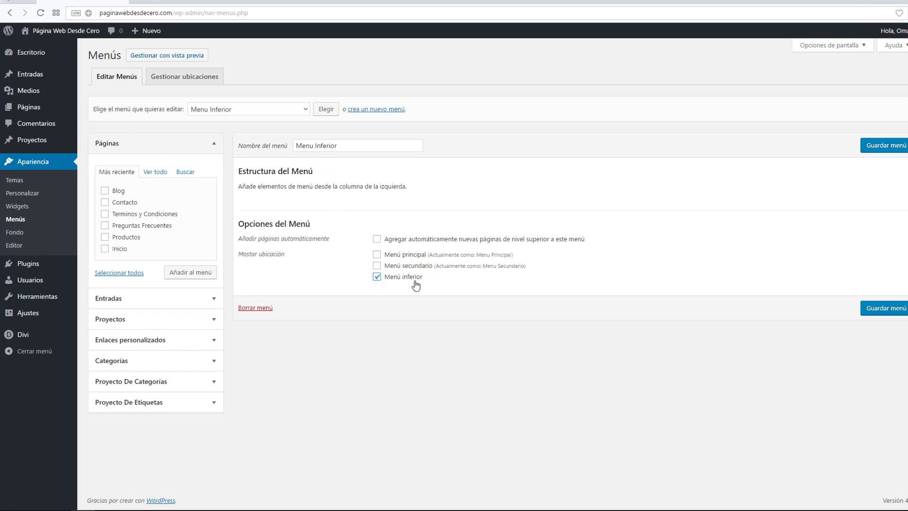
pyautogui.click(884, 308)
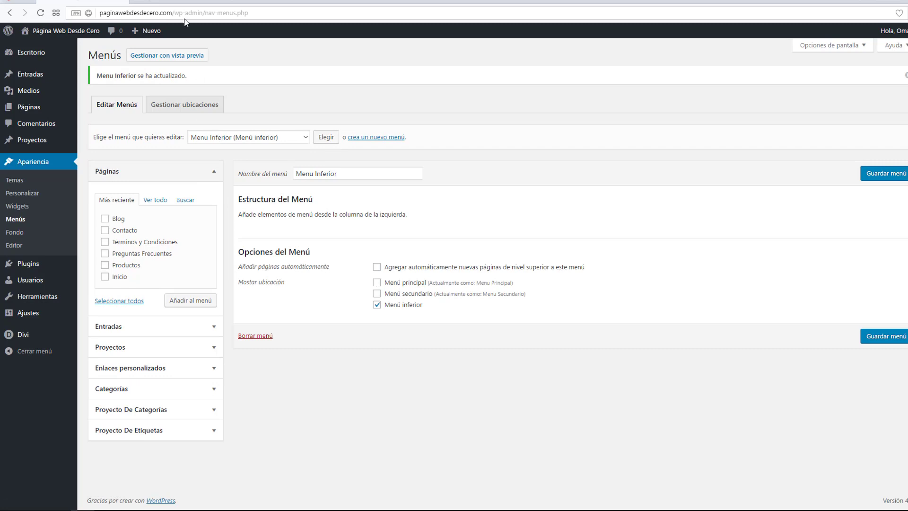
# Reload the live site's home page to check its content and navigation, and return to the menu editor
pyautogui.click(175, 4)
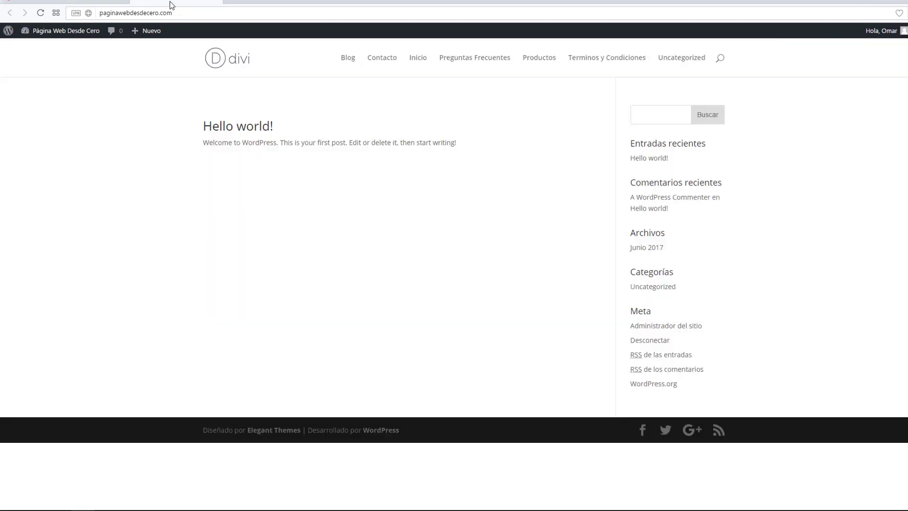
pyautogui.click(58, 31)
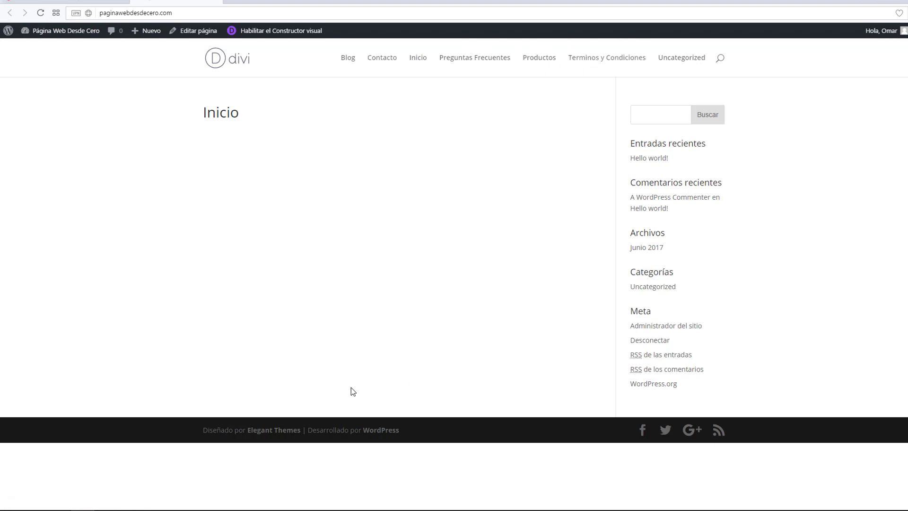
pyautogui.click(96, 2)
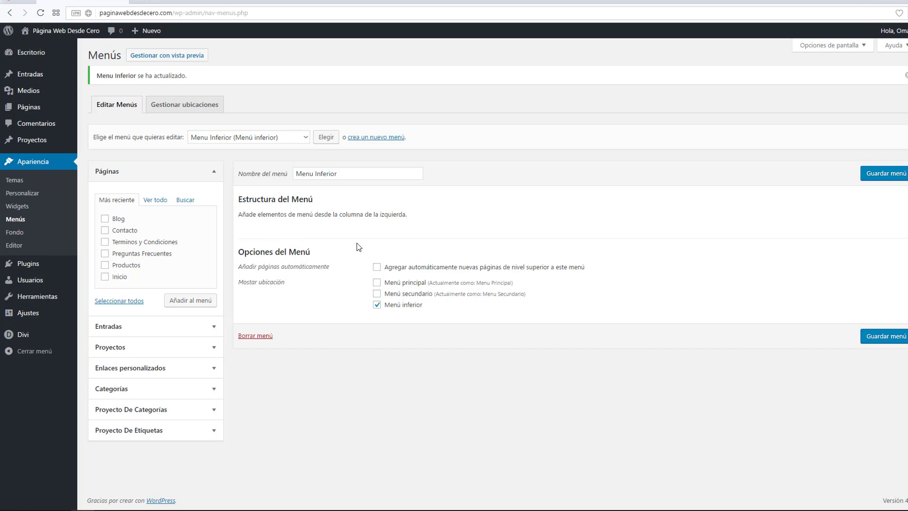
# Load Menu Principal for editing and add the Contacto, Preguntas Frecuentes, Productos and Inicio pages to it
pyautogui.click(301, 136)
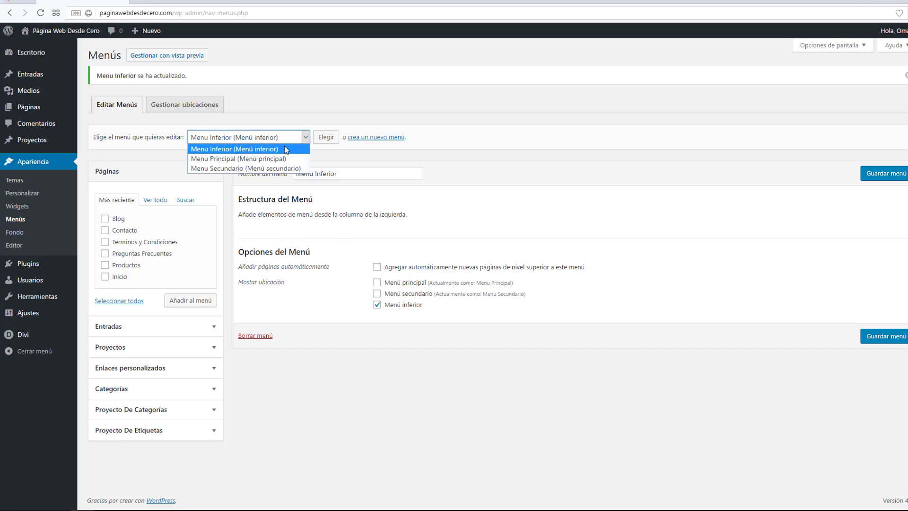
pyautogui.click(254, 159)
pyautogui.click(326, 137)
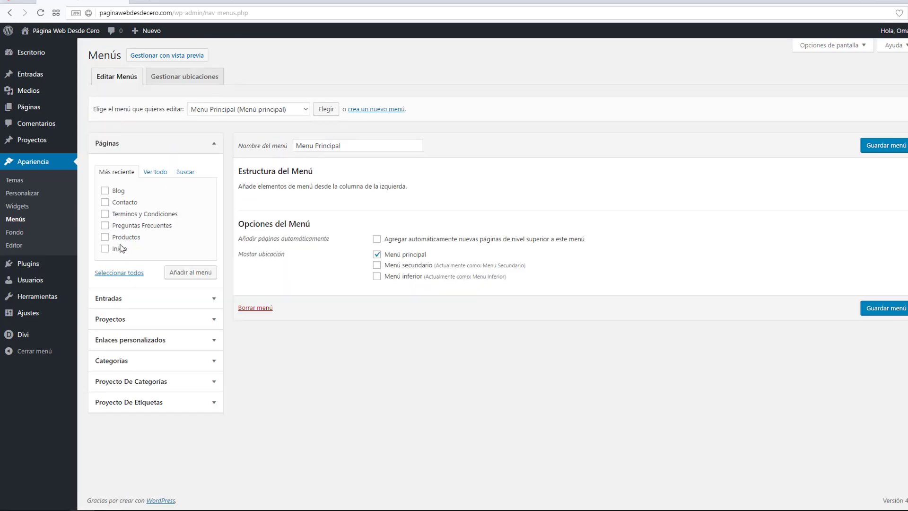
pyautogui.click(163, 3)
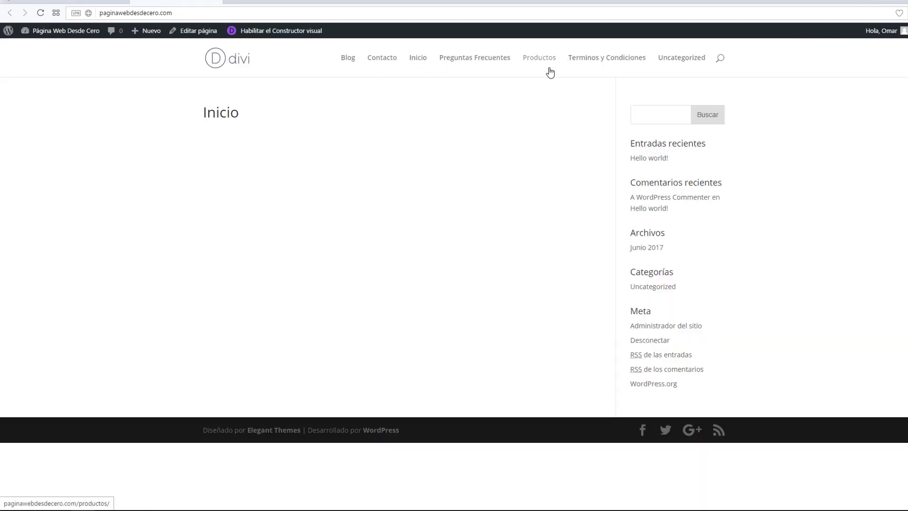
pyautogui.click(83, 2)
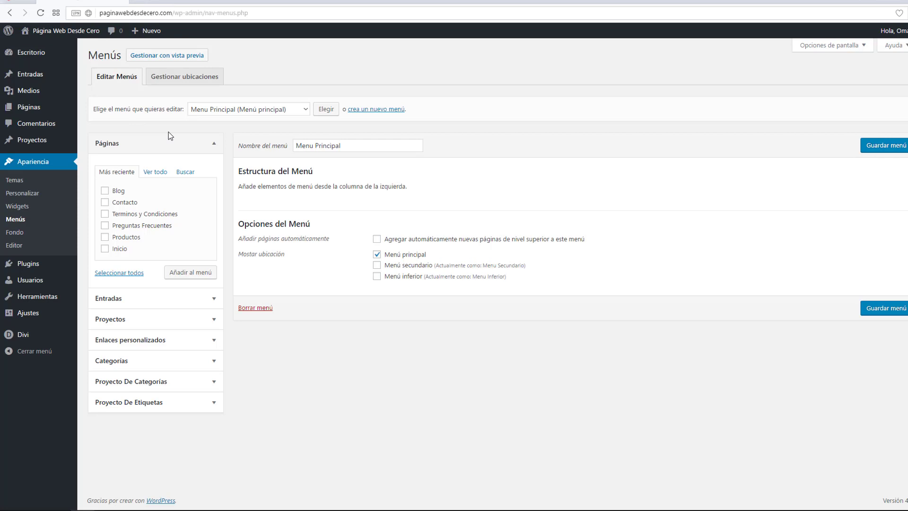
pyautogui.click(105, 250)
pyautogui.click(105, 238)
pyautogui.click(105, 203)
pyautogui.click(189, 275)
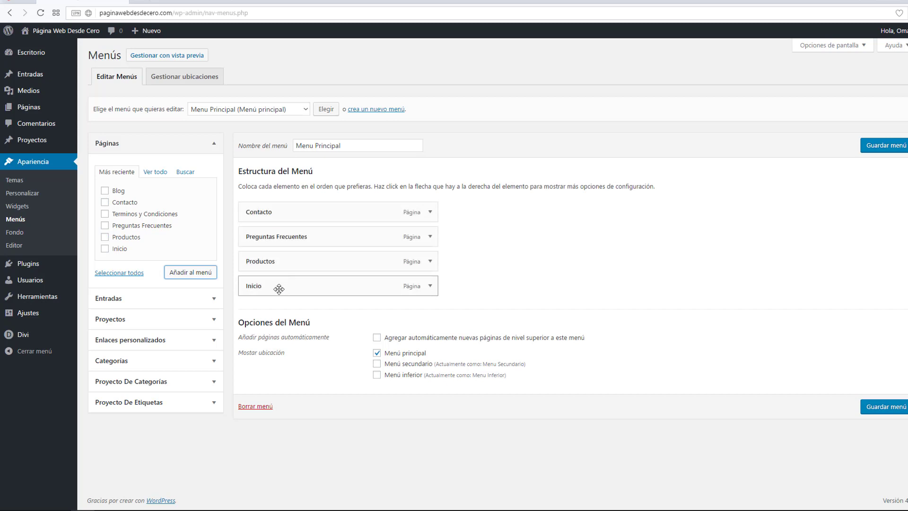
# Reorder Menu Principal to Inicio, Productos, Preguntas Frecuentes, Contacto, and save the menu
pyautogui.moveTo(279, 288); pyautogui.dragTo(278, 212)
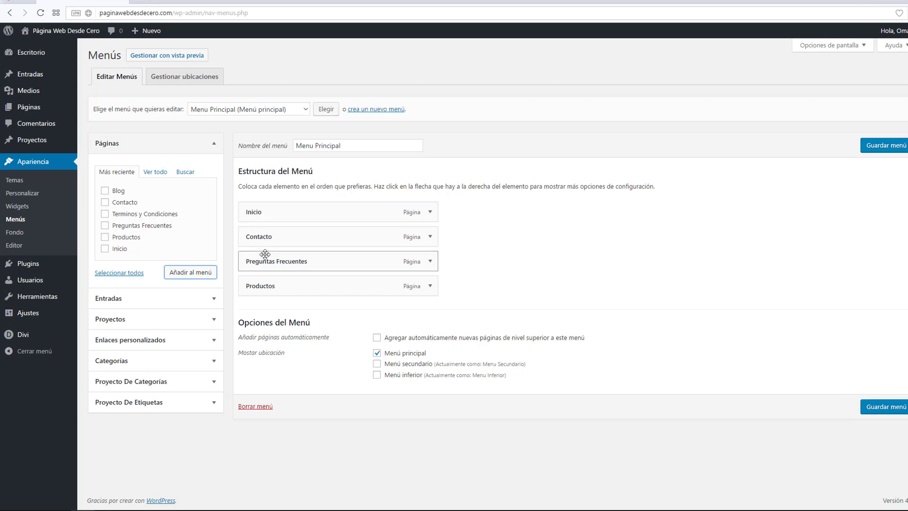
pyautogui.moveTo(260, 286); pyautogui.dragTo(261, 235)
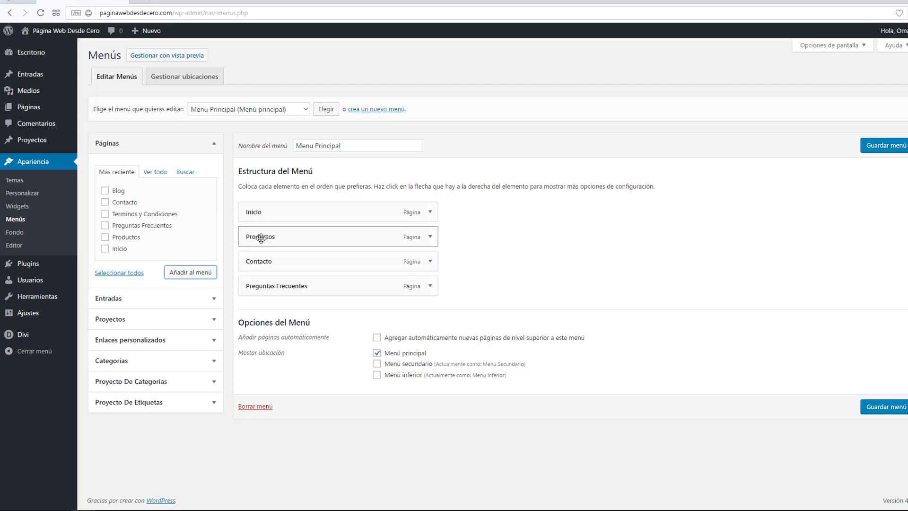
pyautogui.moveTo(262, 285); pyautogui.dragTo(260, 262)
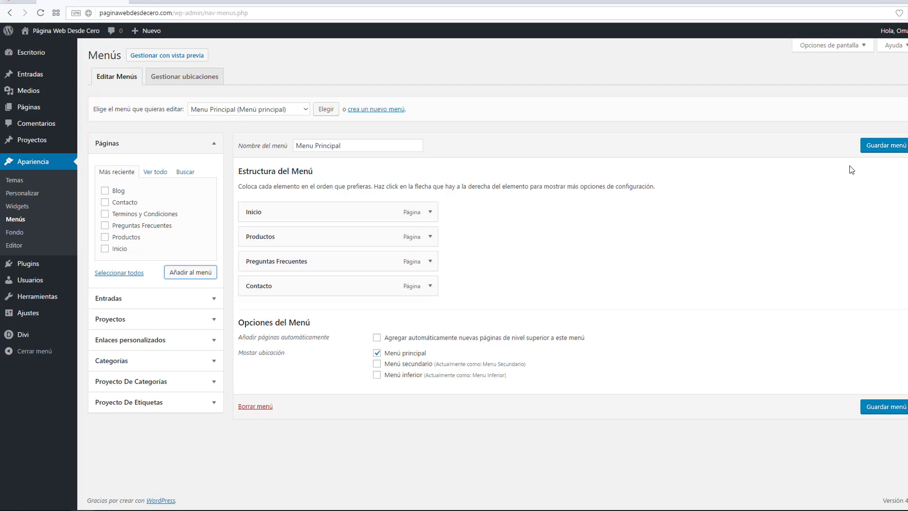
pyautogui.click(884, 147)
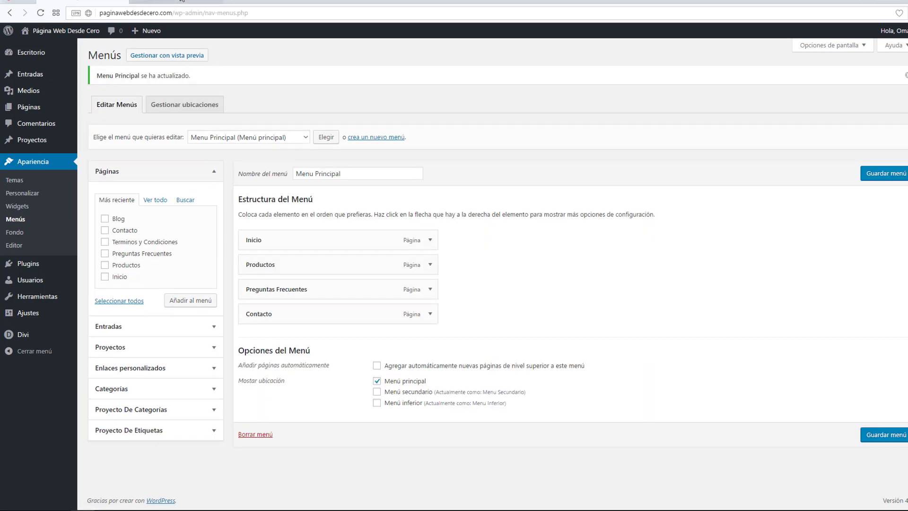
# Reload the live site's home page to check the main navigation in the header, and return to the menu editor
pyautogui.click(181, 2)
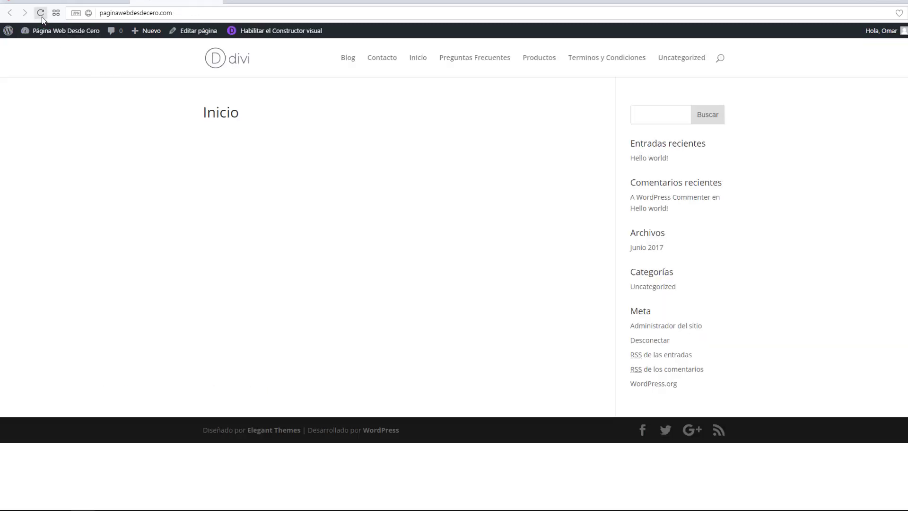
pyautogui.click(41, 16)
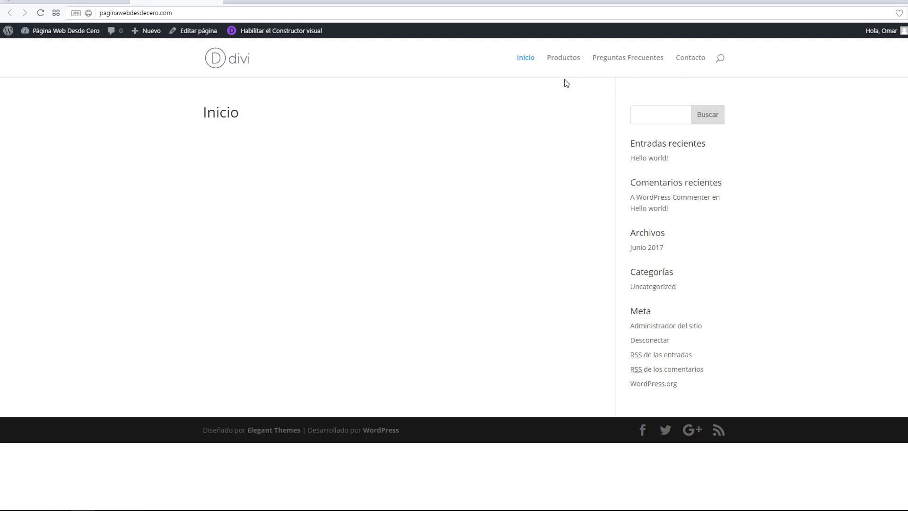
pyautogui.click(108, 2)
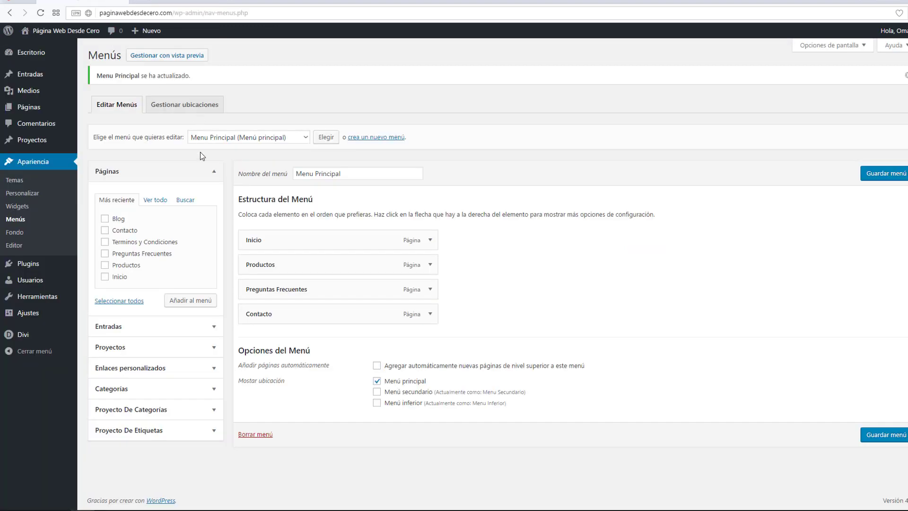
# Load Menu Inferior for editing, add the Blog, Terminos y Condiciones and Contacto pages in that order, and save the menu
pyautogui.click(305, 138)
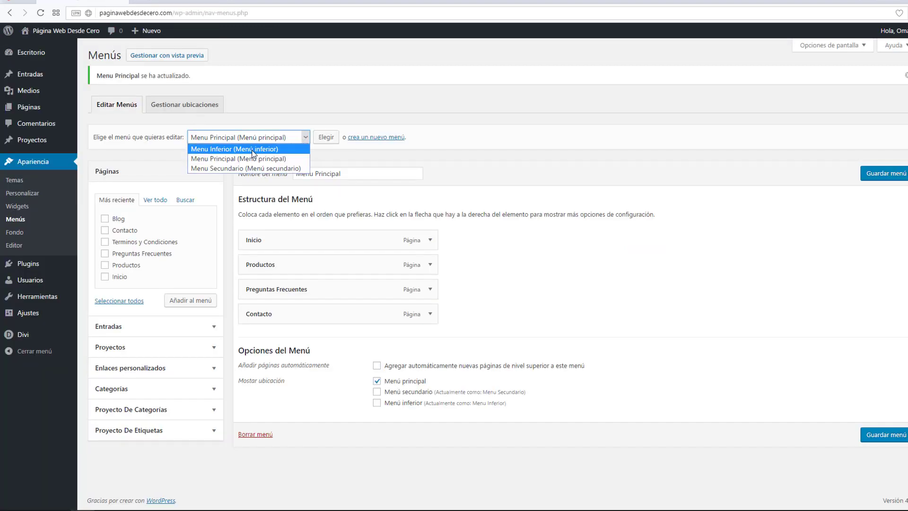
pyautogui.click(253, 149)
pyautogui.click(325, 137)
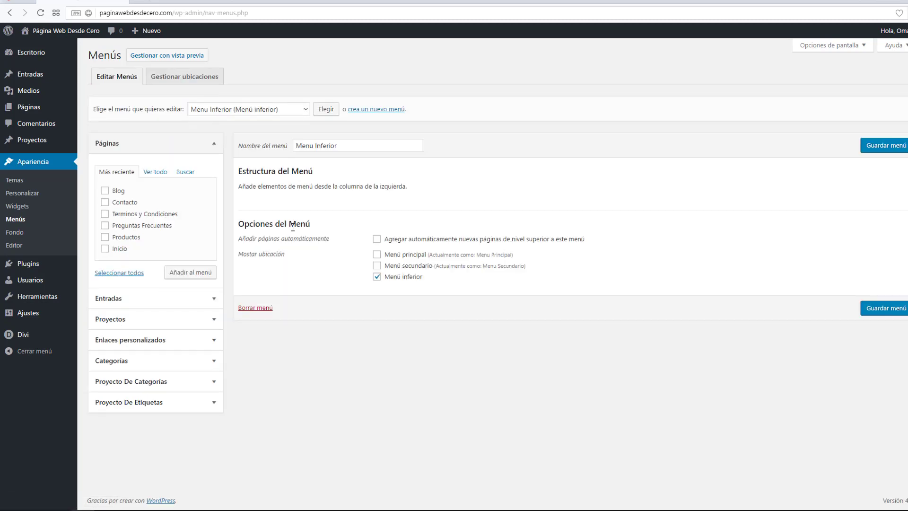
pyautogui.click(104, 213)
pyautogui.click(105, 202)
pyautogui.click(105, 191)
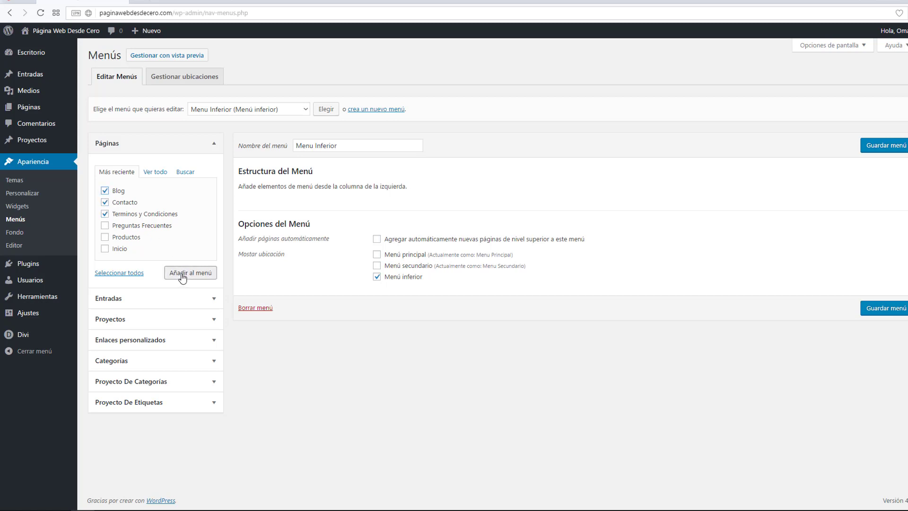
pyautogui.click(182, 274)
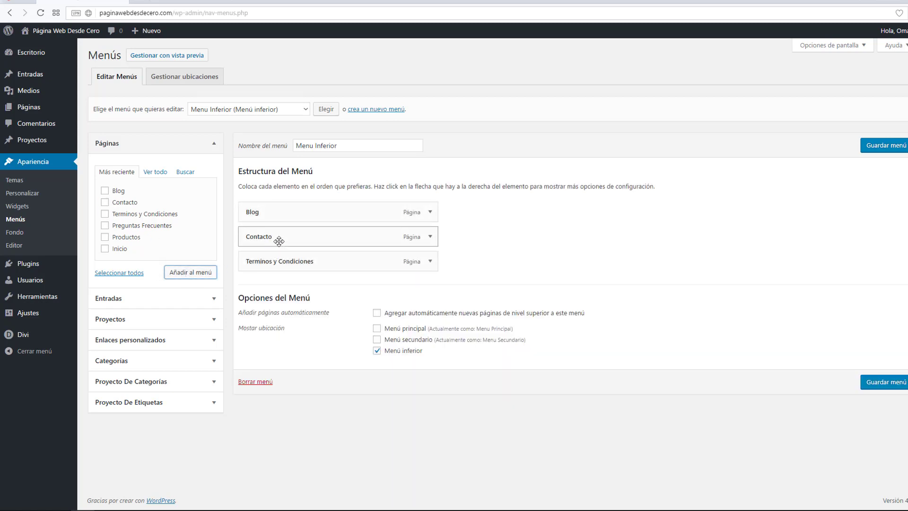
pyautogui.moveTo(280, 244)
pyautogui.mouseDown()
pyautogui.moveTo(283, 259)
pyautogui.moveTo(297, 260)
pyautogui.moveTo(275, 259)
pyautogui.mouseUp()
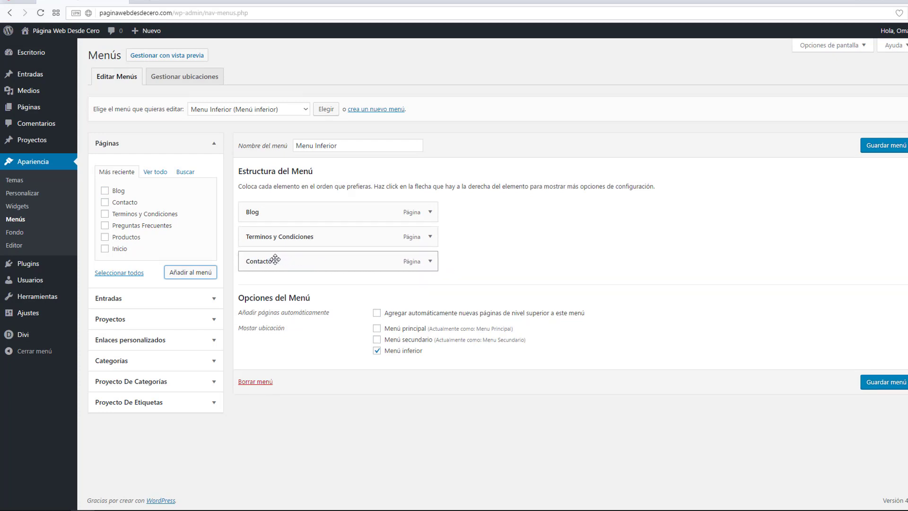
pyautogui.click(883, 151)
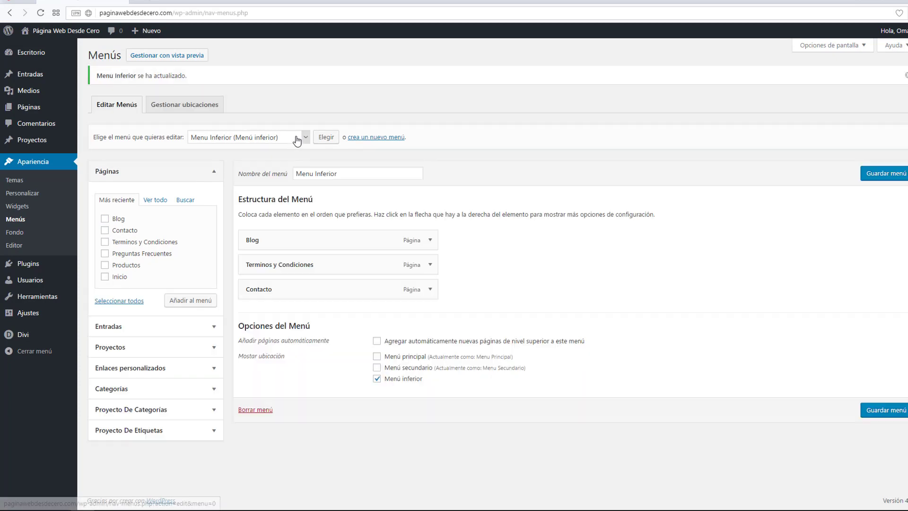
# Reload the live site to check the footer menu against the header menu, and return to the menu editor
pyautogui.click(169, 2)
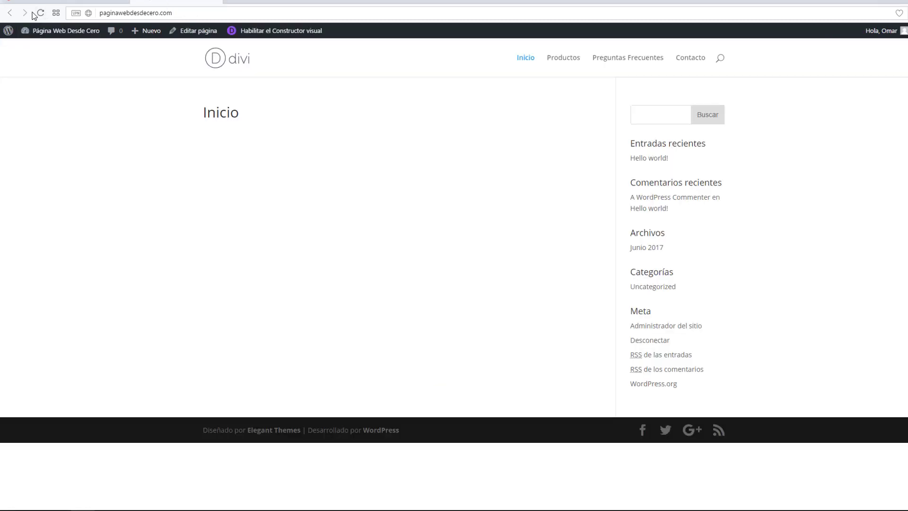
pyautogui.click(40, 13)
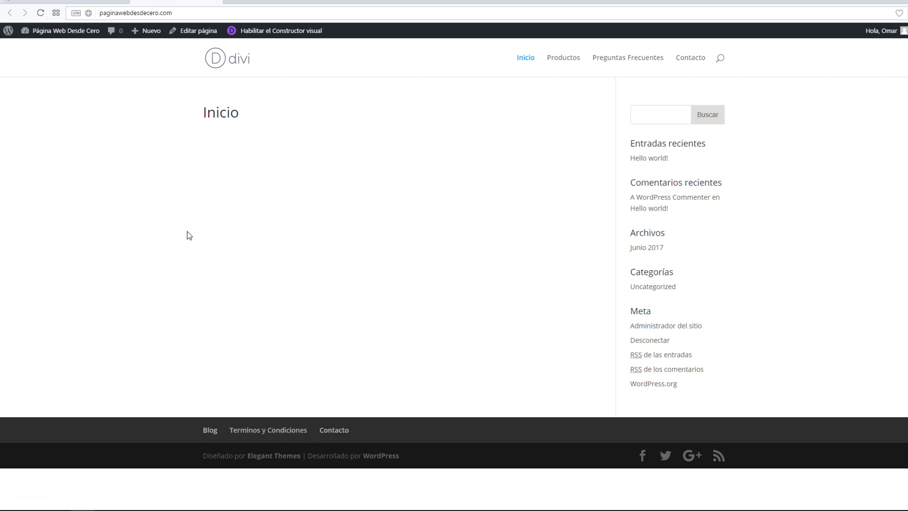
pyautogui.hotkey('alt', 'Left')
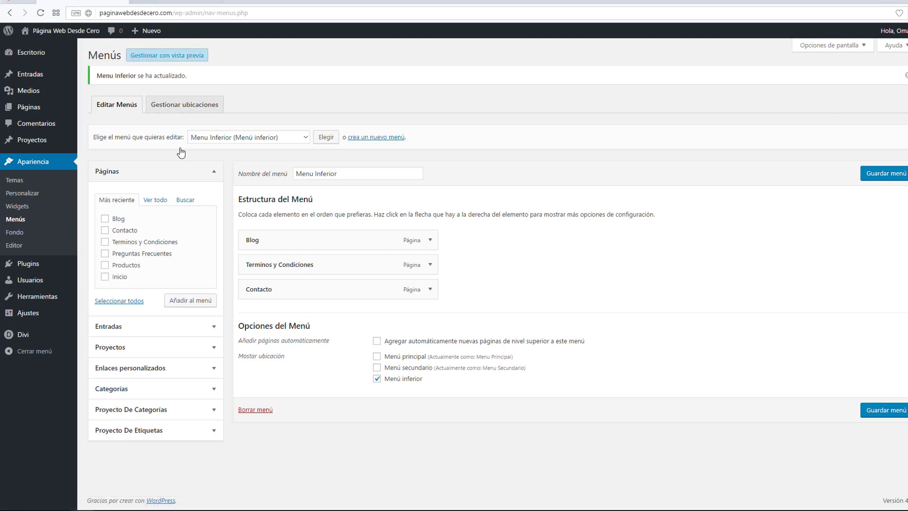
pyautogui.click(162, 3)
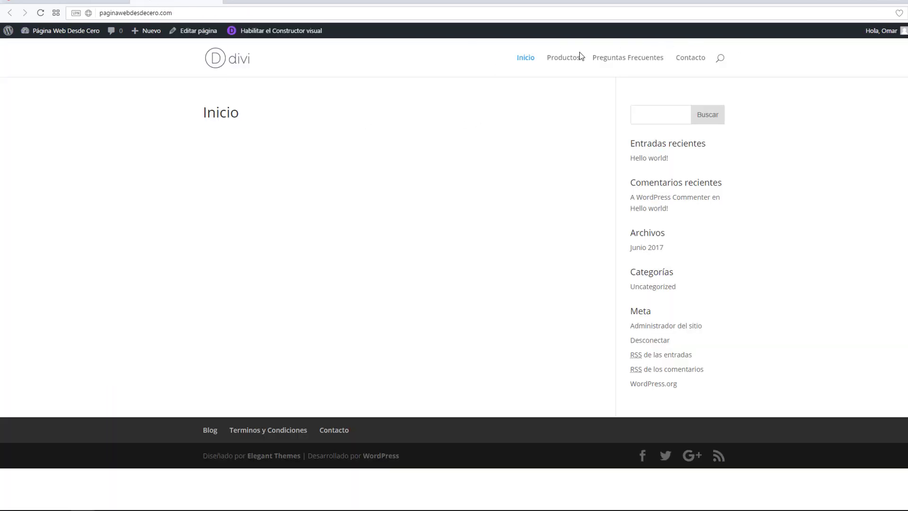
pyautogui.click(85, 3)
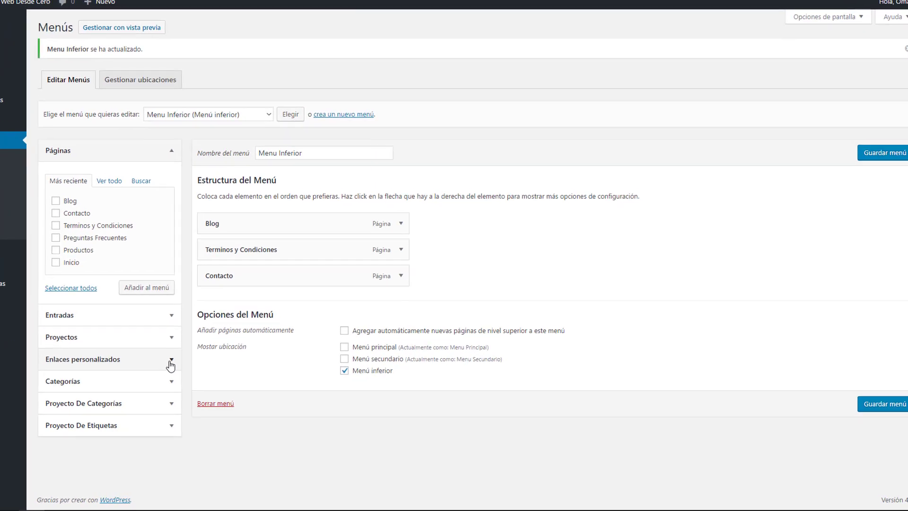
# Fill in a custom link with the URL paginawebdesdecero.com/wp-admin and the link text "Iniciar Sesión", without adding it to Menu Inferior
pyautogui.click(170, 360)
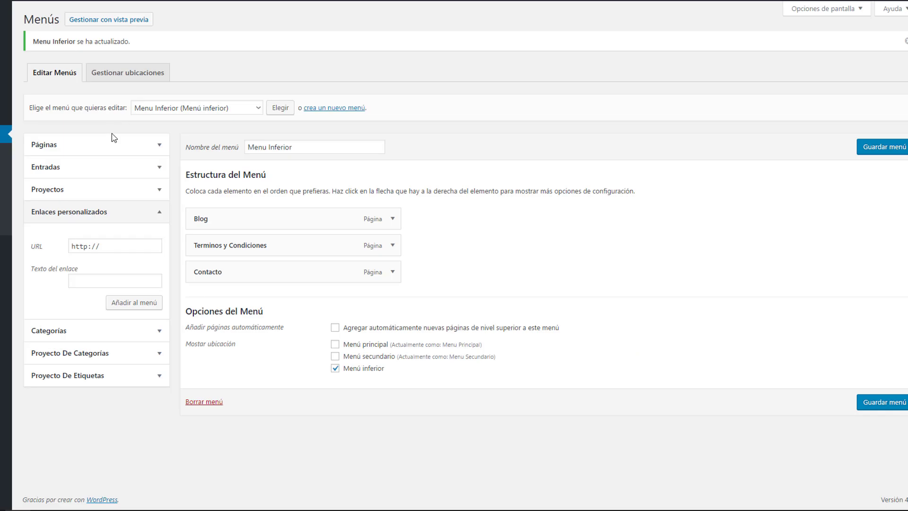
pyautogui.click(112, 245)
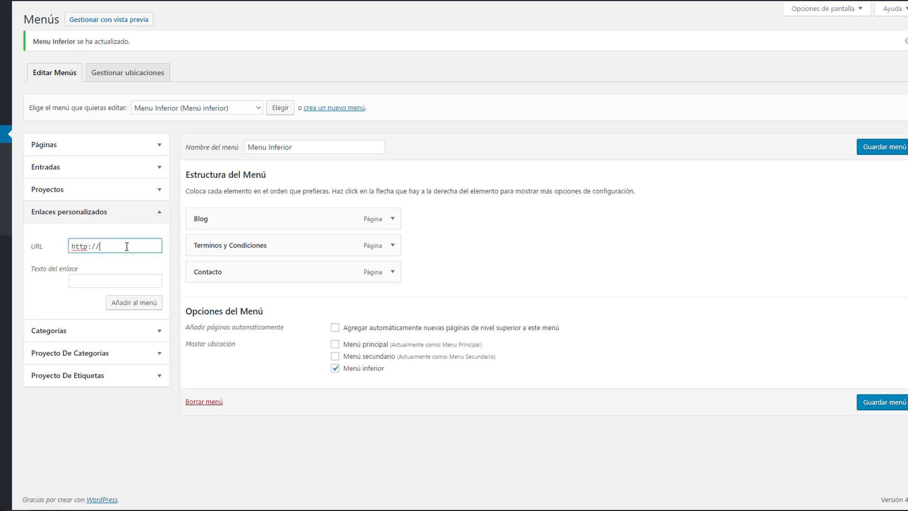
pyautogui.moveTo(114, 246); pyautogui.dragTo(8, 252)
pyautogui.hotkey('ctrl', 'v')
pyautogui.click(86, 282)
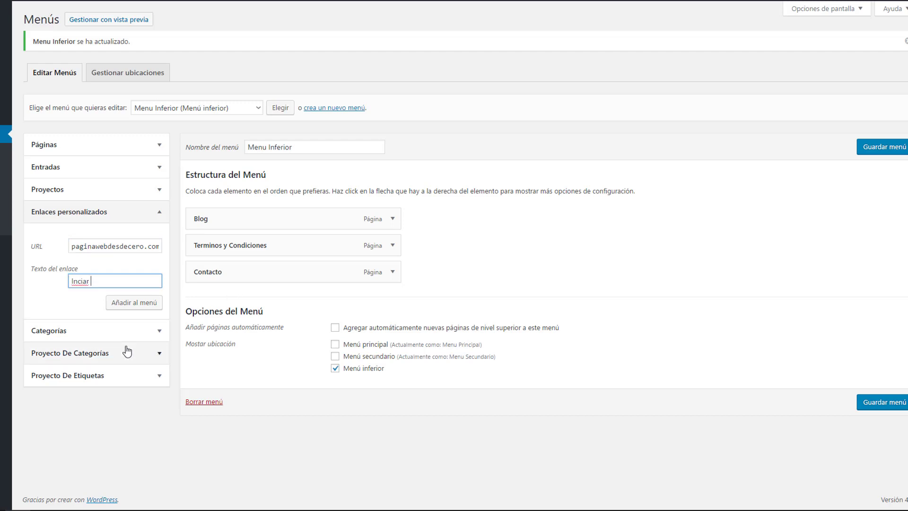
pyautogui.write('Iniciar Sesión')
pyautogui.press('Home')
pyautogui.press('Right')
pyautogui.press('Right')
pyautogui.write('i')
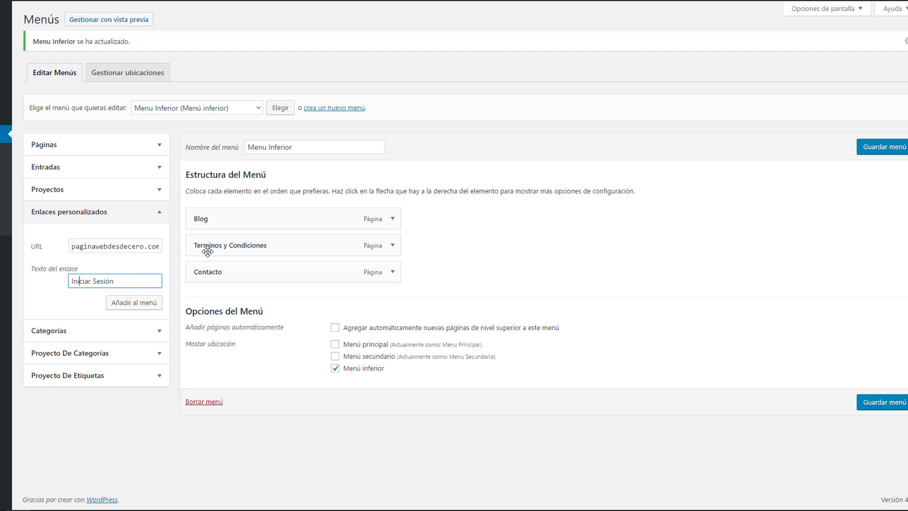
# Review the custom link's text and URL, and copy the complete URL
pyautogui.moveTo(126, 281); pyautogui.dragTo(69, 281)
pyautogui.click(116, 281)
pyautogui.moveTo(87, 246); pyautogui.dragTo(69, 246)
pyautogui.click(110, 246)
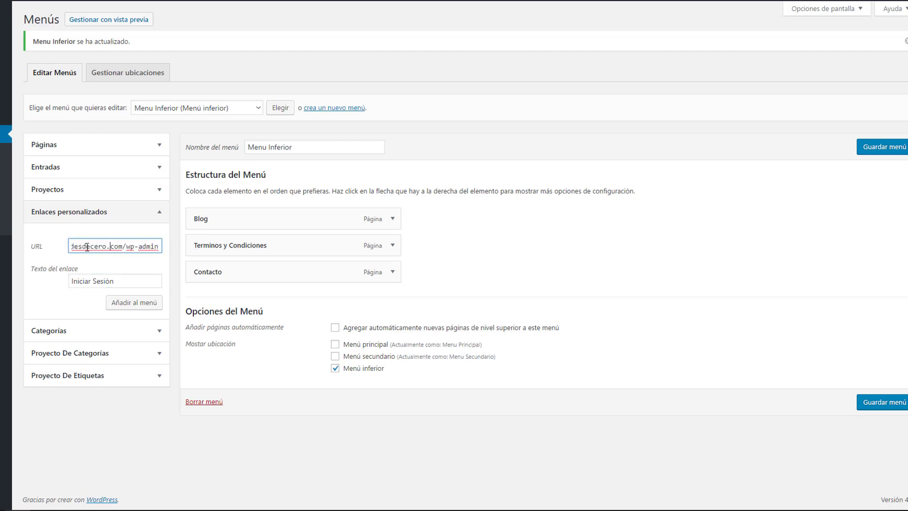
pyautogui.hotkey('ctrl', 'a')
pyautogui.press('Home')
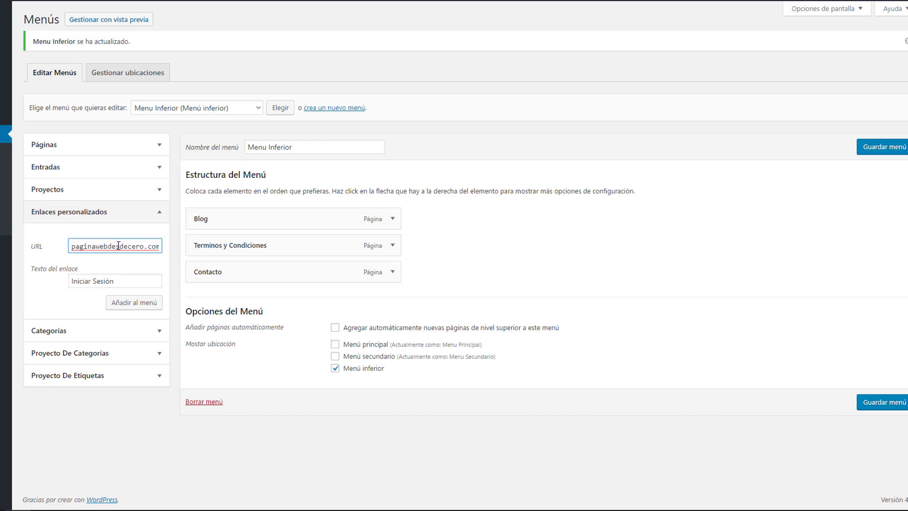
pyautogui.tripleClick(117, 246)
pyautogui.rightClick(117, 245)
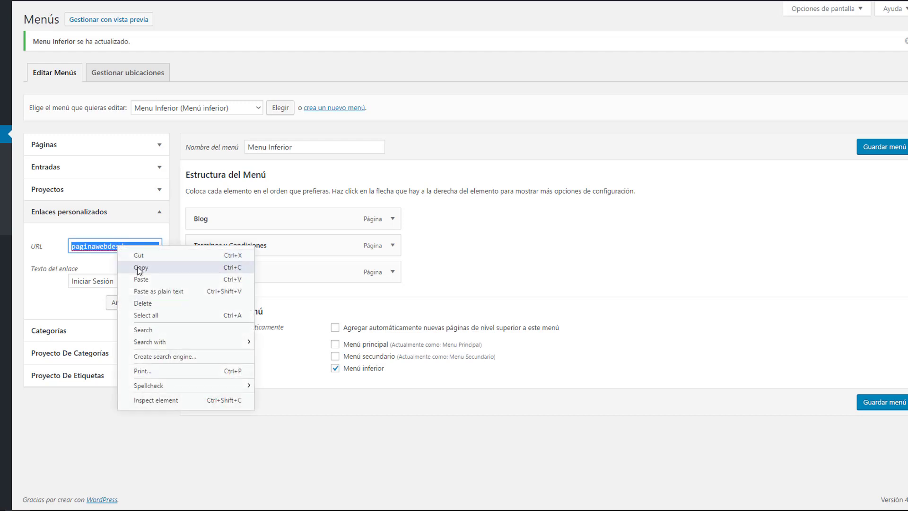
pyautogui.click(140, 263)
# Load Menu Secundario for editing, add an "Iniciar Sesión" custom link with the copied wp-admin URL, and save the menu
pyautogui.click(258, 108)
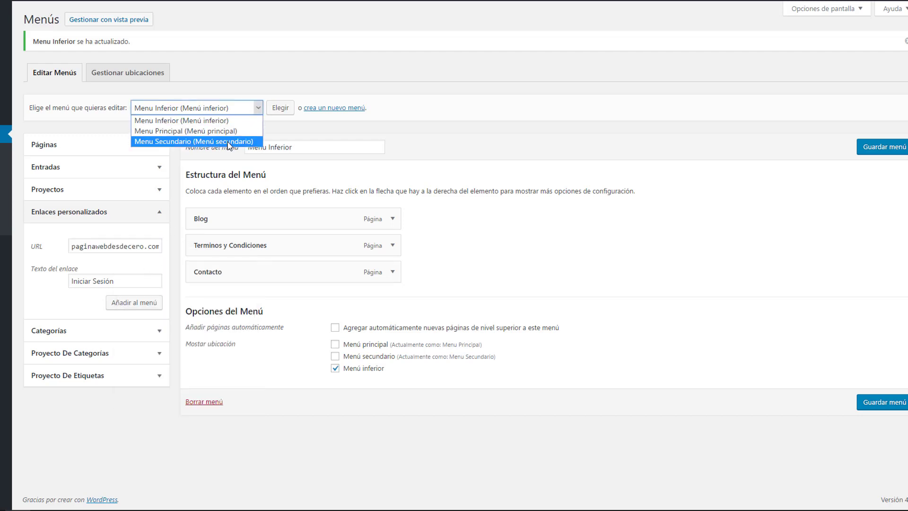
pyautogui.click(193, 141)
pyautogui.click(280, 108)
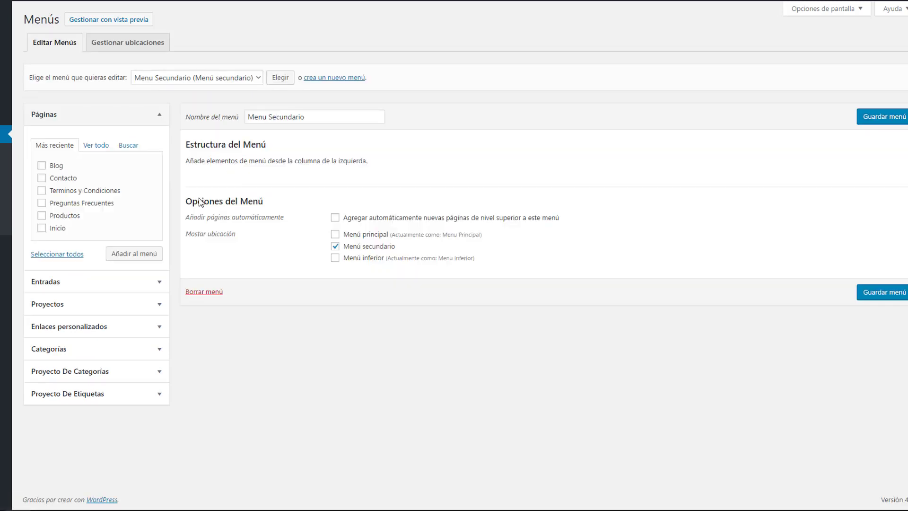
pyautogui.click(77, 327)
pyautogui.tripleClick(124, 213)
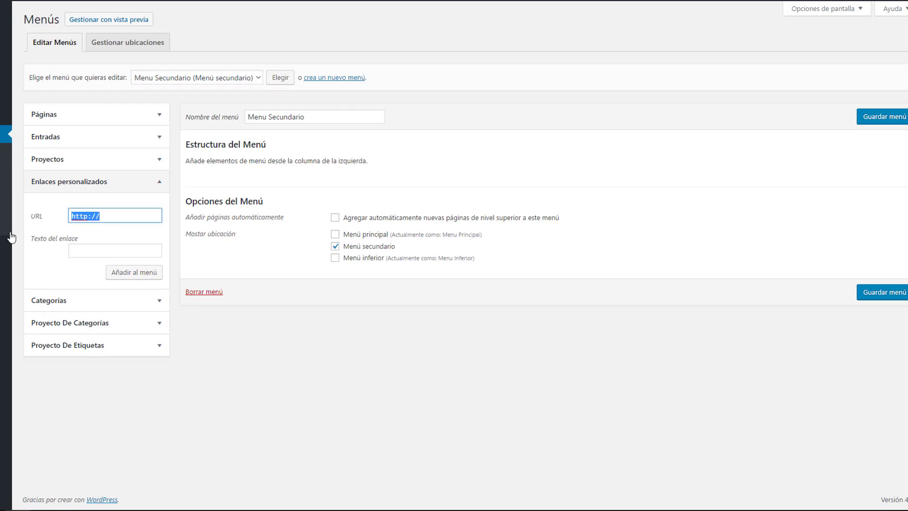
pyautogui.hotkey('ctrl', 'v')
pyautogui.click(103, 246)
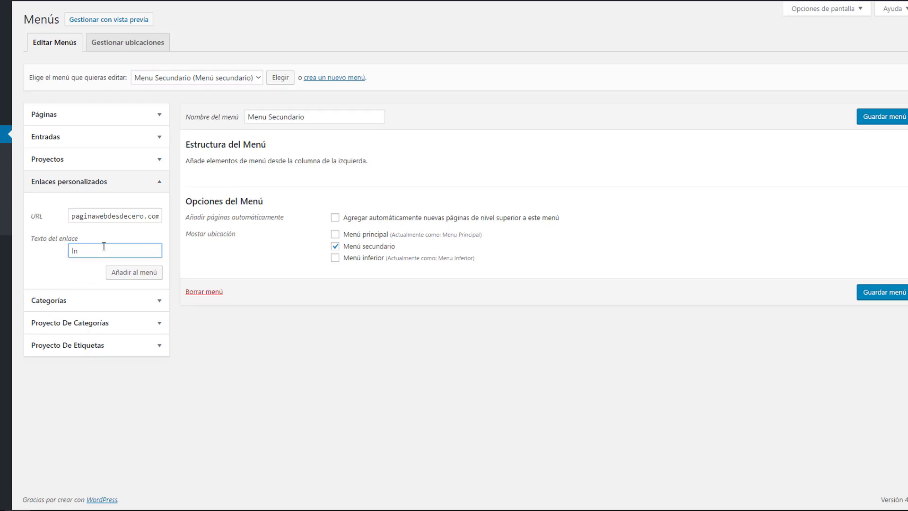
pyautogui.write('Iniciar Sesión')
pyautogui.click(134, 274)
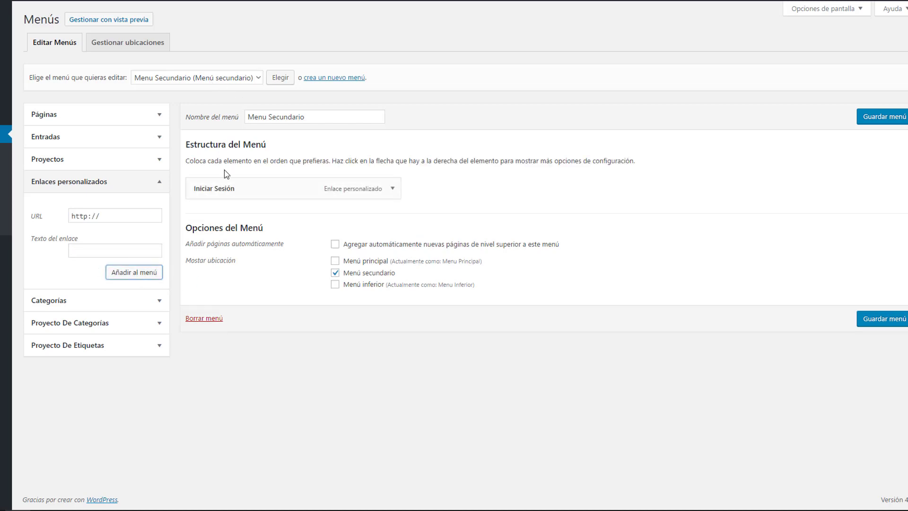
pyautogui.click(881, 117)
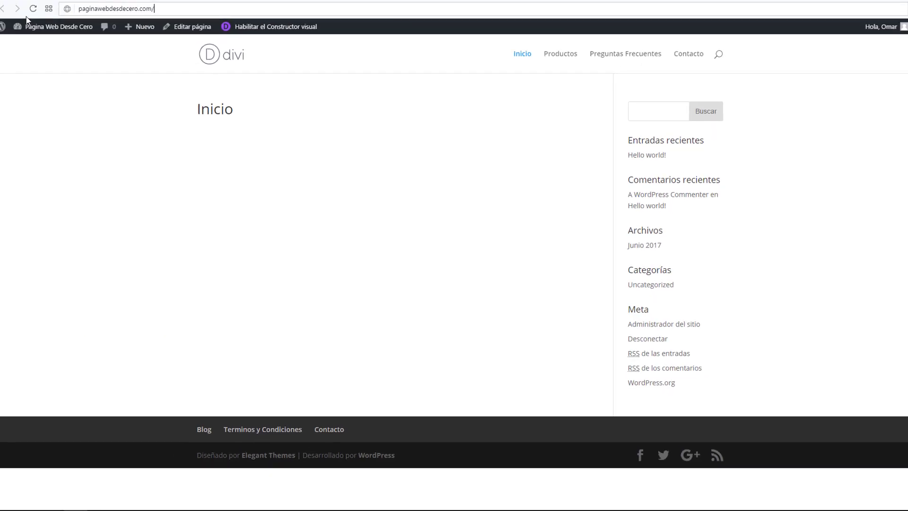
# Reload the live site to check the secondary menu above the header, and return to the menu editor
pyautogui.click(40, 12)
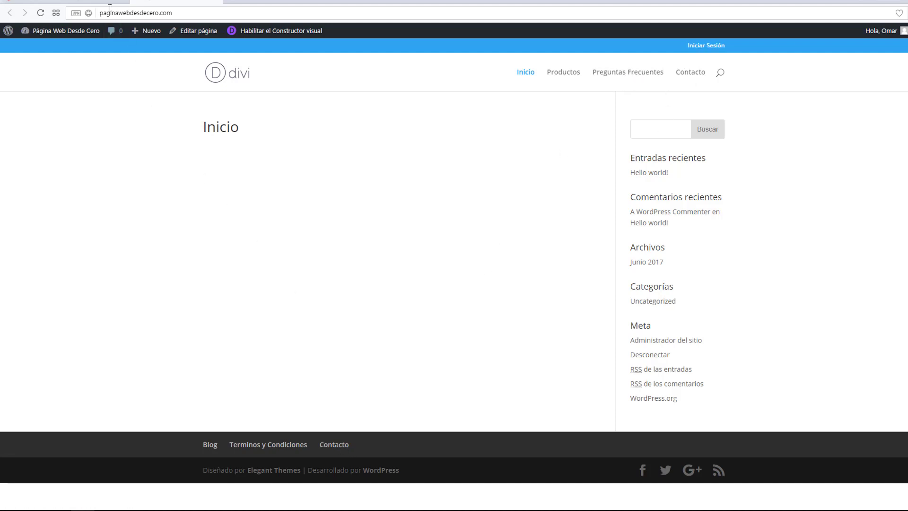
pyautogui.hotkey('alt', 'Left')
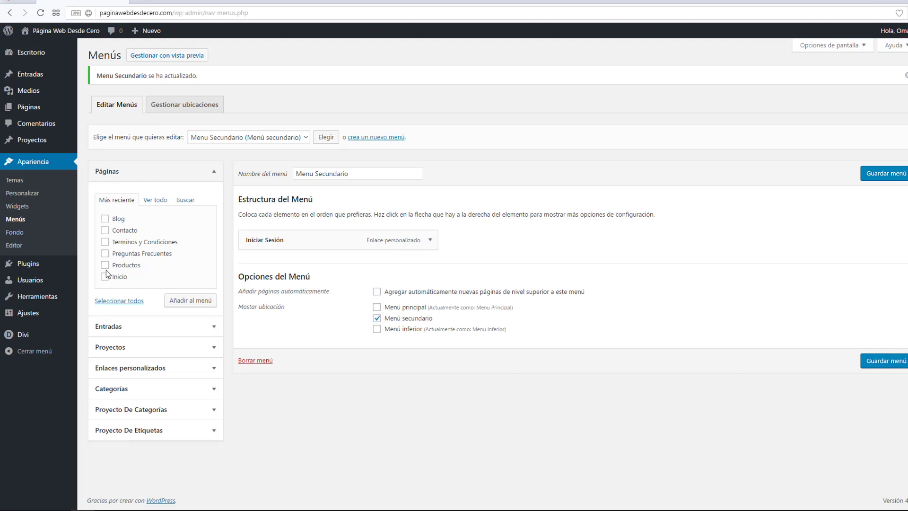
pyautogui.click(117, 372)
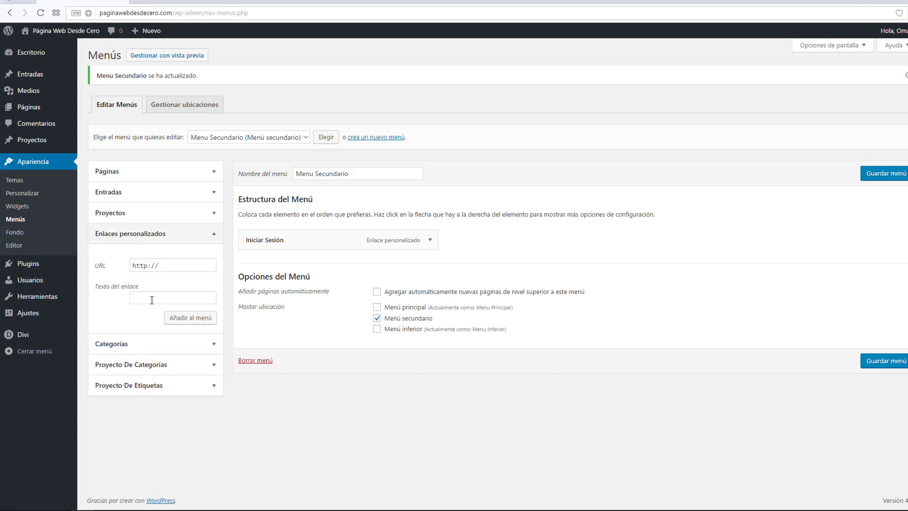
pyautogui.click(133, 298)
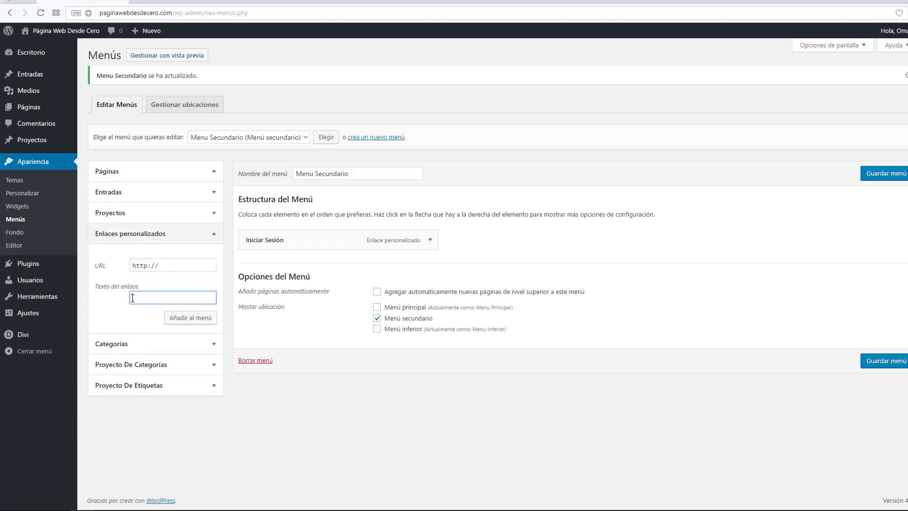
pyautogui.click(170, 268)
pyautogui.click(175, 266)
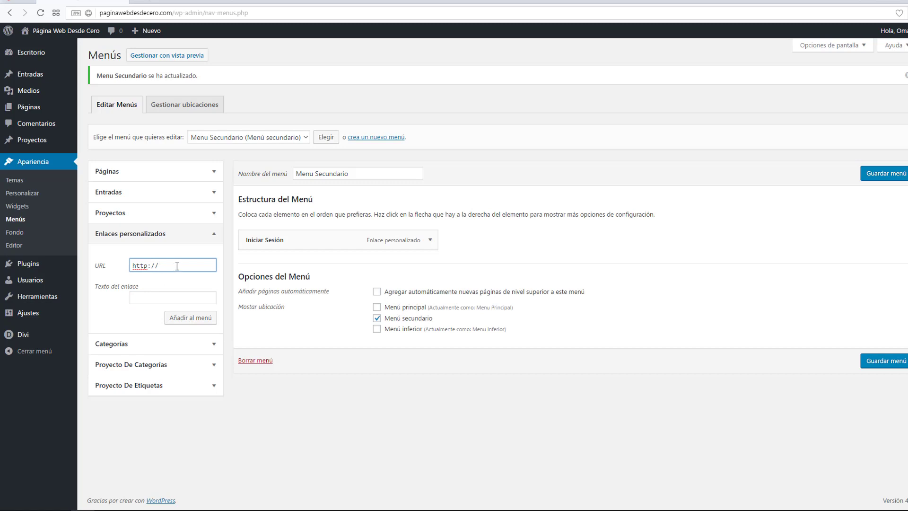
pyautogui.click(151, 179)
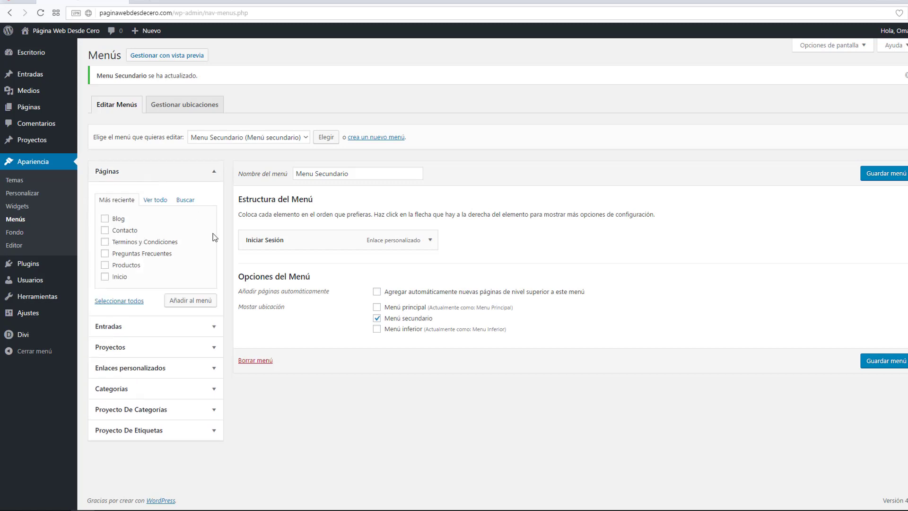
# Load Menu Inferior for editing and save it with its items ordered as Blog, Terminos y Condiciones, Contacto
pyautogui.click(291, 141)
pyautogui.click(280, 148)
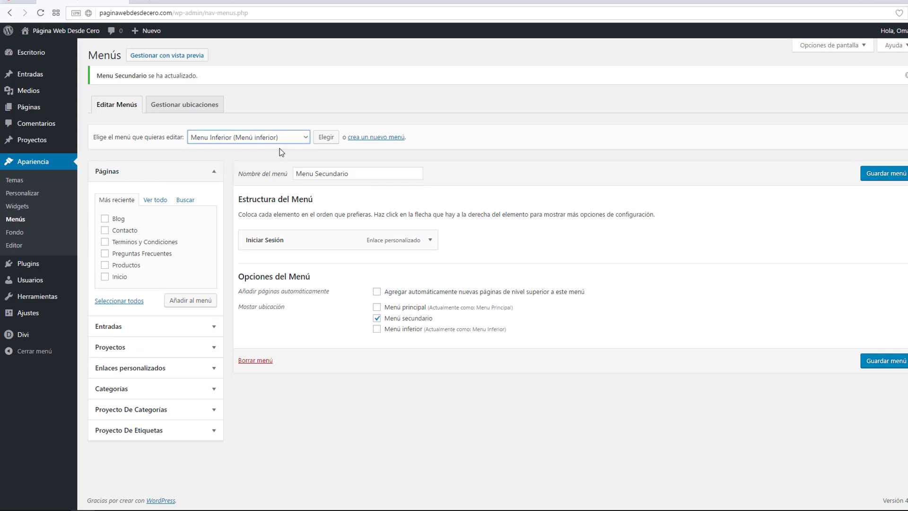
pyautogui.click(325, 137)
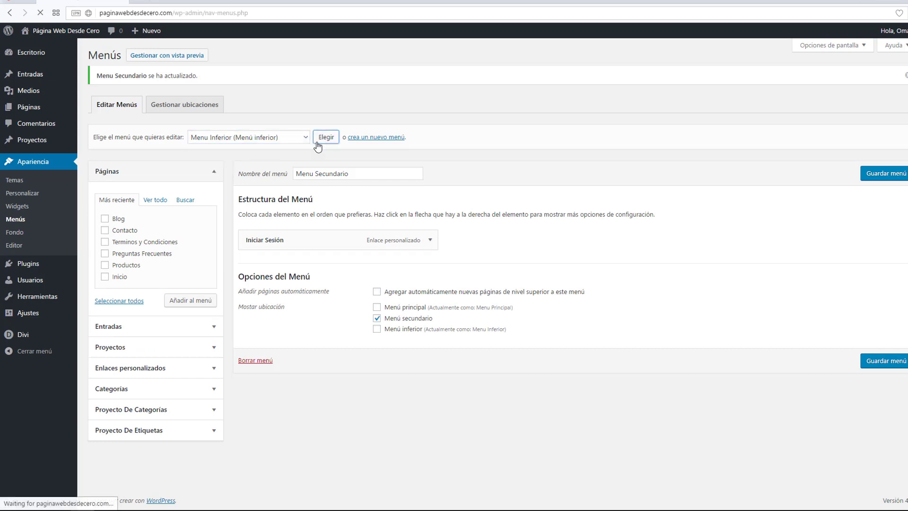
pyautogui.moveTo(311, 233); pyautogui.dragTo(290, 241)
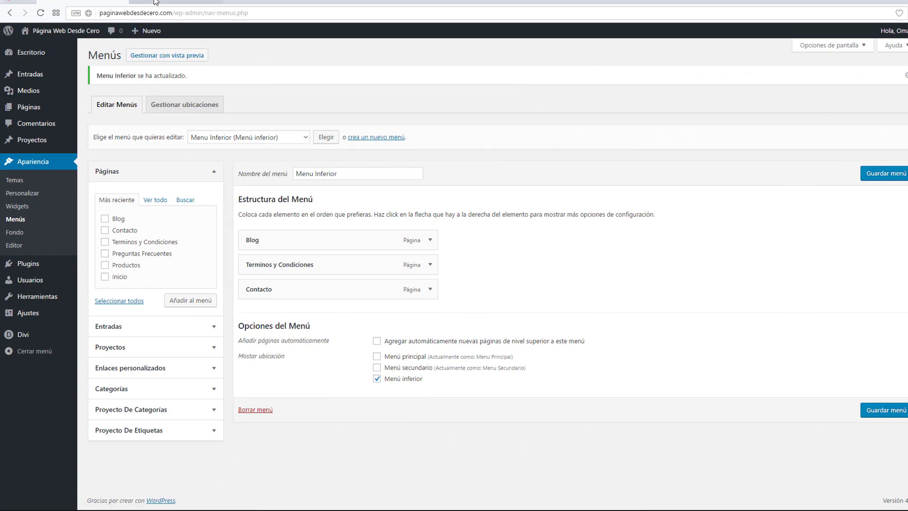
# Load Menu Principal for editing and compare it with the header navigation on the live site
pyautogui.click(176, 3)
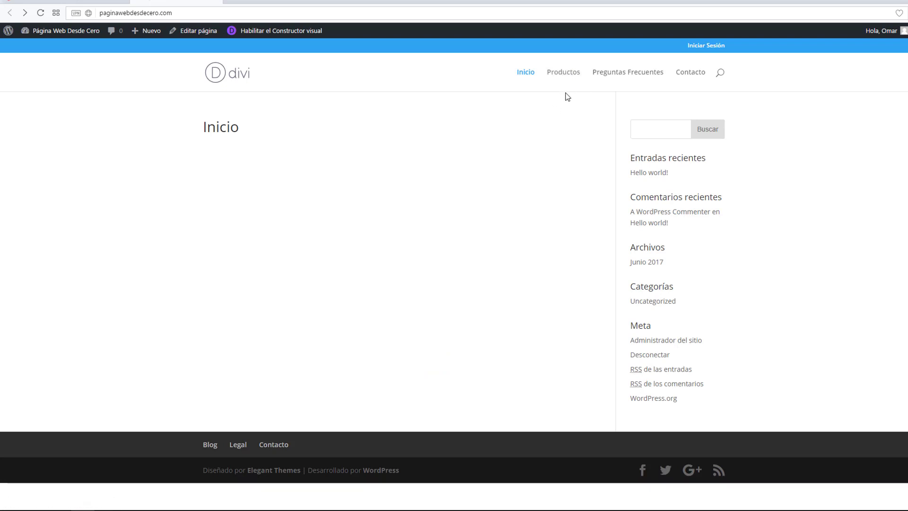
pyautogui.click(95, 3)
pyautogui.click(283, 138)
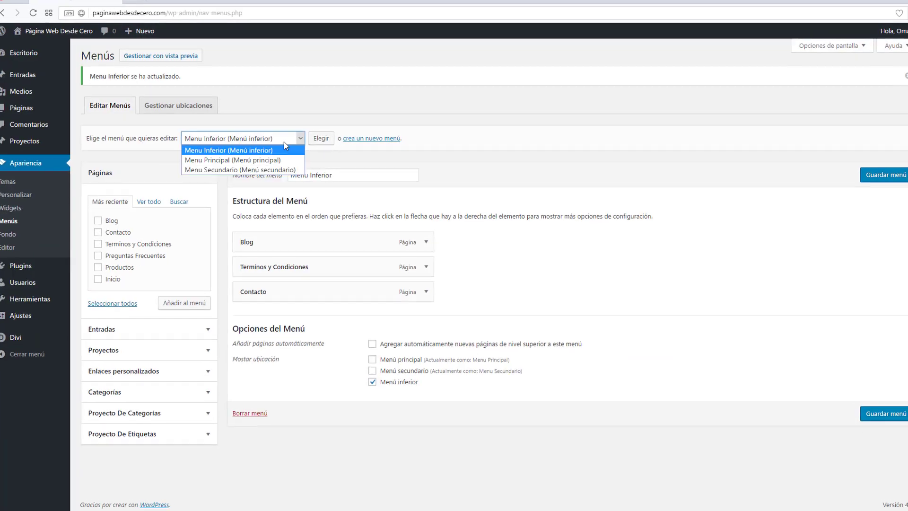
pyautogui.click(279, 155)
pyautogui.click(323, 142)
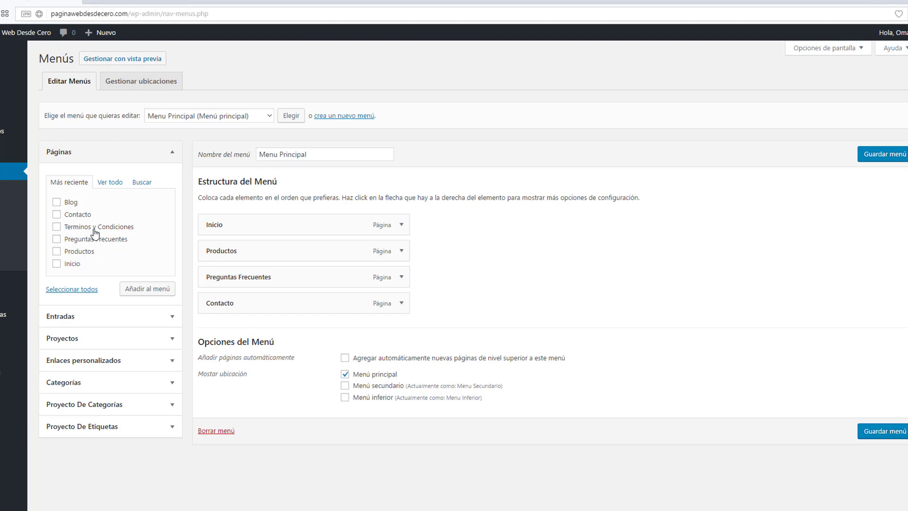
pyautogui.click(124, 3)
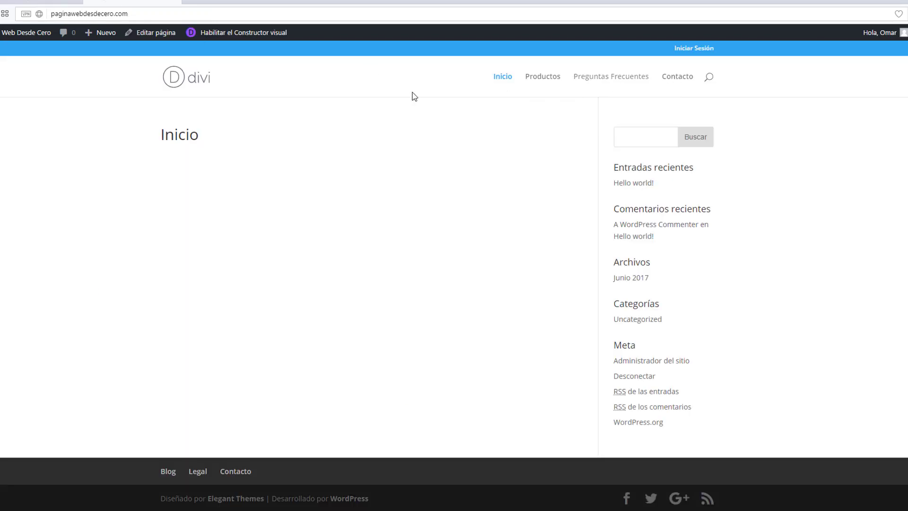
pyautogui.click(42, 2)
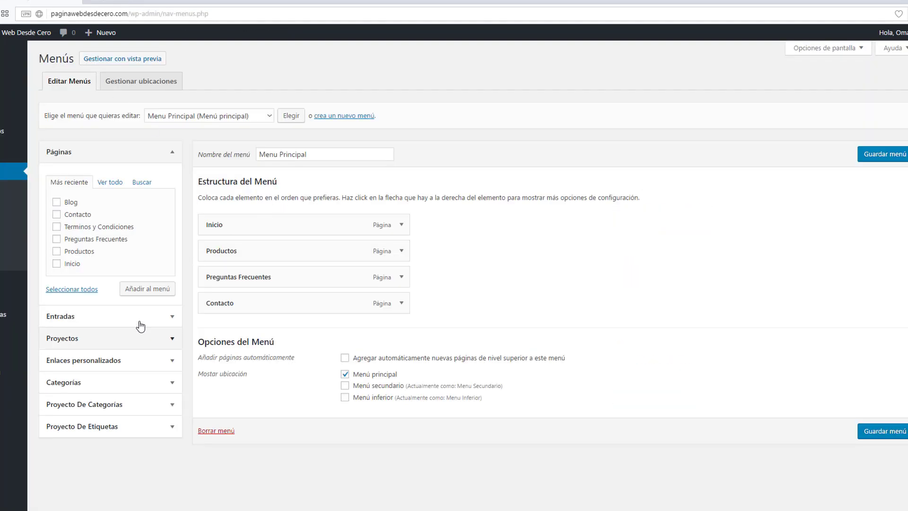
# Add a custom link with the text "Legal" and the URL "#" to Menu Principal, placing it directly above Contacto
pyautogui.click(99, 366)
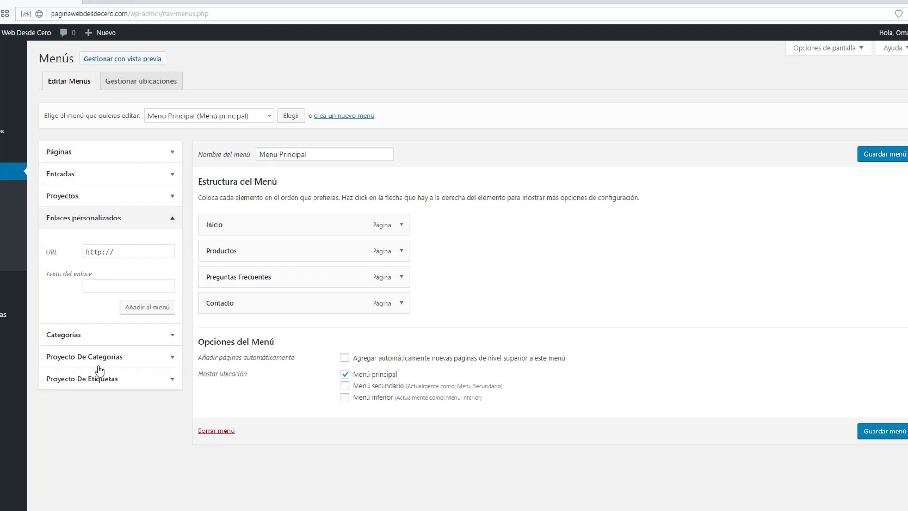
pyautogui.click(104, 286)
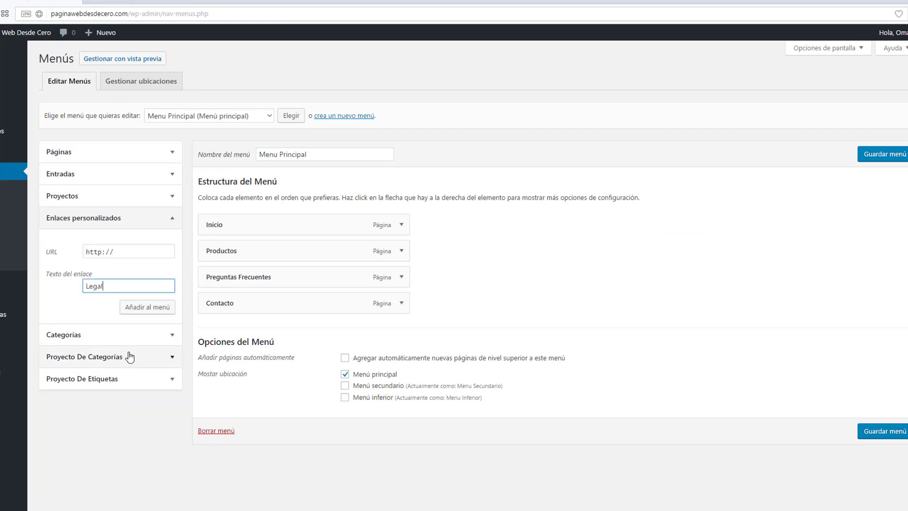
pyautogui.click(127, 251)
pyautogui.hotkey('ctrl', 'a')
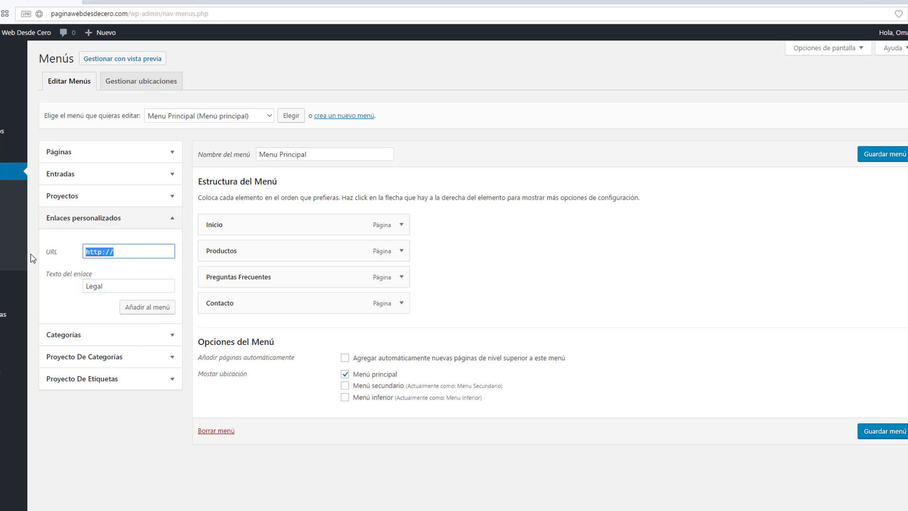
pyautogui.press('BackSpace')
pyautogui.write('#')
pyautogui.click(159, 317)
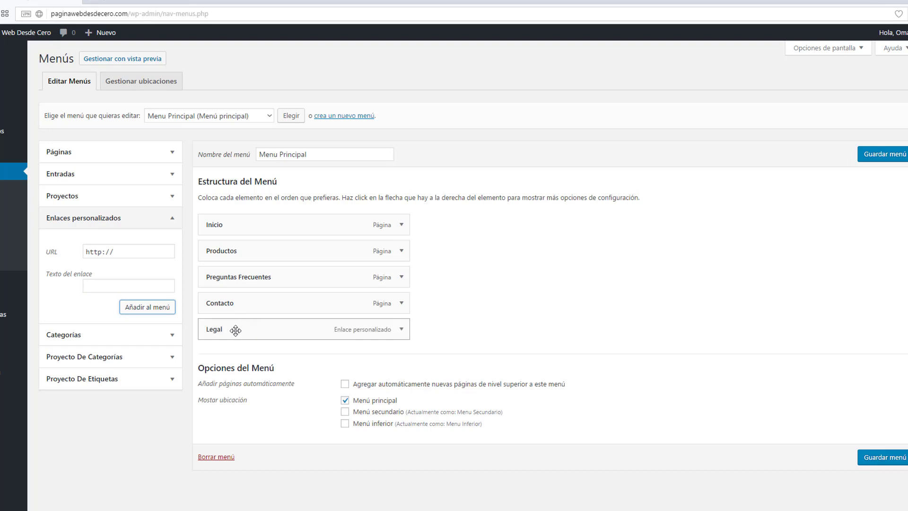
pyautogui.moveTo(236, 330); pyautogui.dragTo(223, 301)
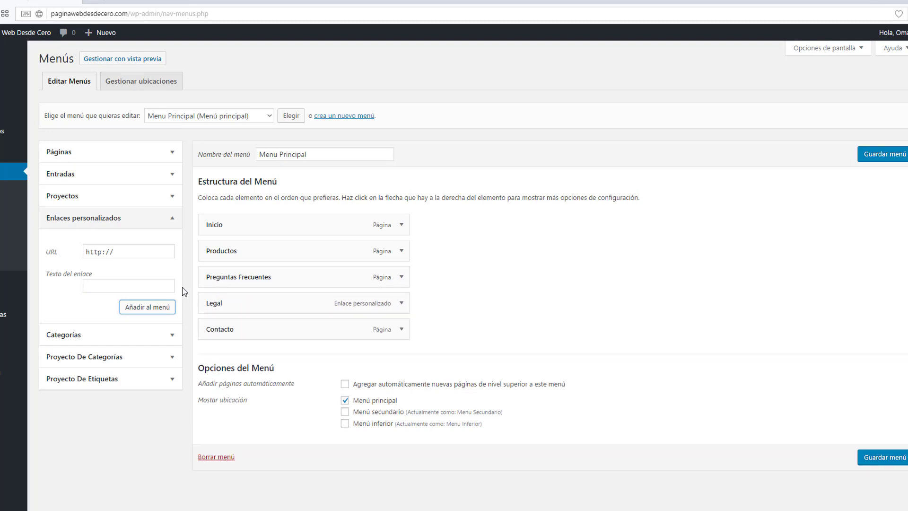
# Add the Terminos y Condiciones page as a subelement under Legal in Menu Principal and save the menu
pyautogui.click(152, 151)
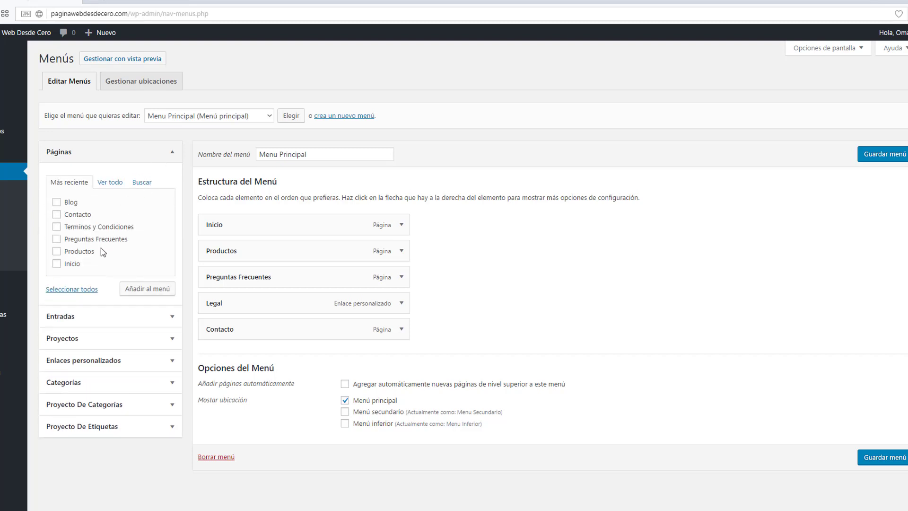
pyautogui.click(57, 240)
pyautogui.click(56, 227)
pyautogui.click(57, 239)
pyautogui.click(140, 287)
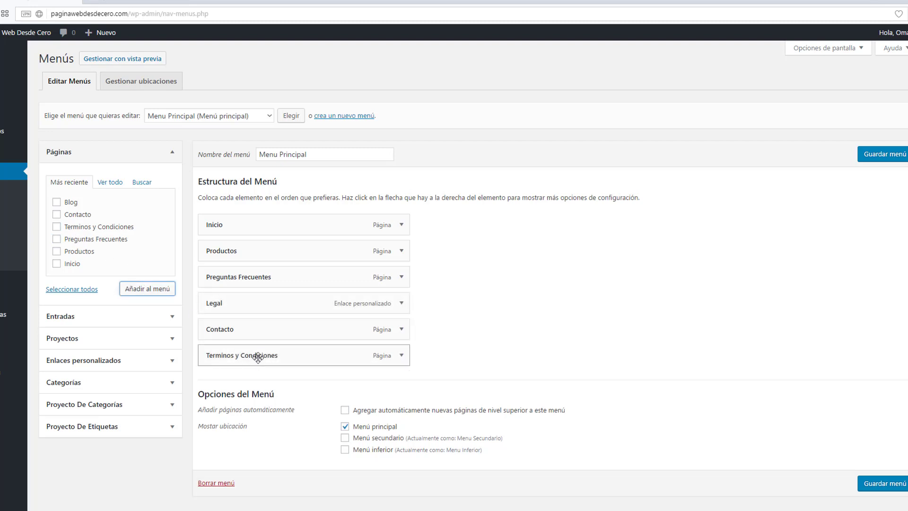
pyautogui.moveTo(258, 358); pyautogui.dragTo(274, 329)
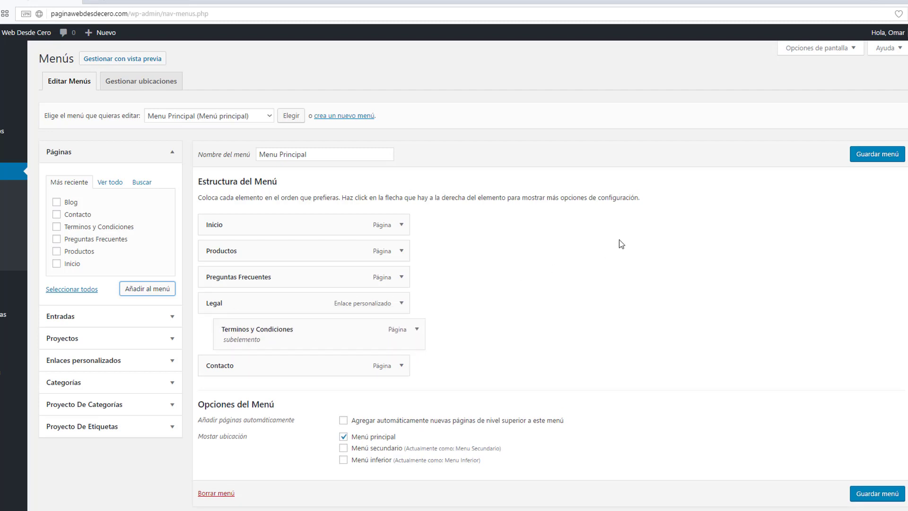
pyautogui.click(876, 154)
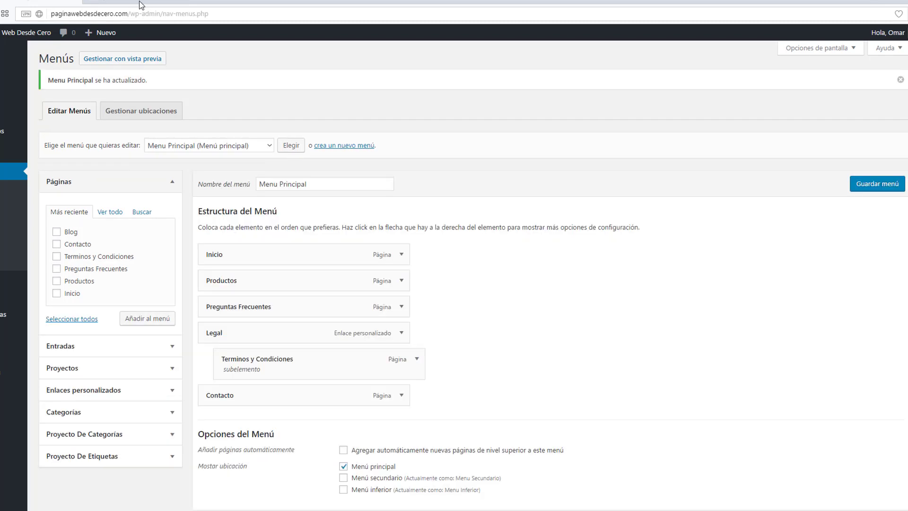
# Reload the live site to check the Legal dropdown in the header, and review its nesting in the menu editor
pyautogui.click(125, 3)
pyautogui.press('F5')
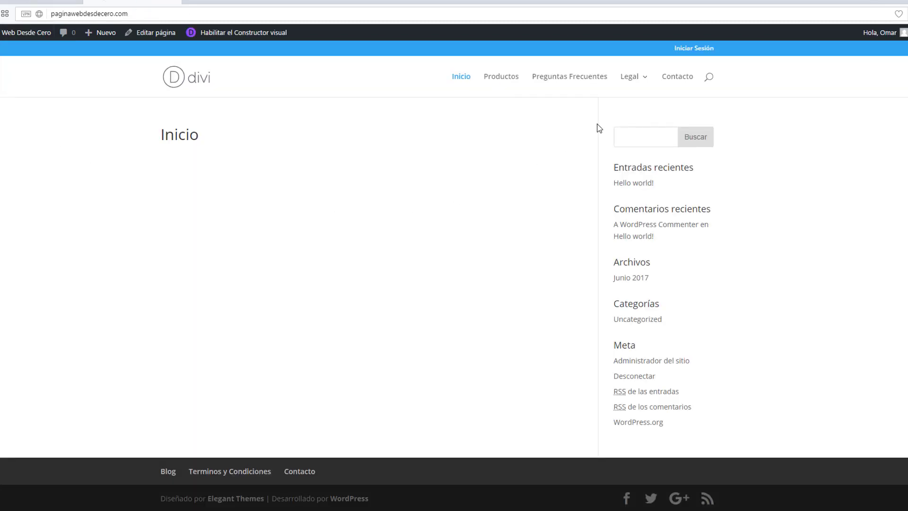
pyautogui.moveTo(641, 96)
pyautogui.click(45, 2)
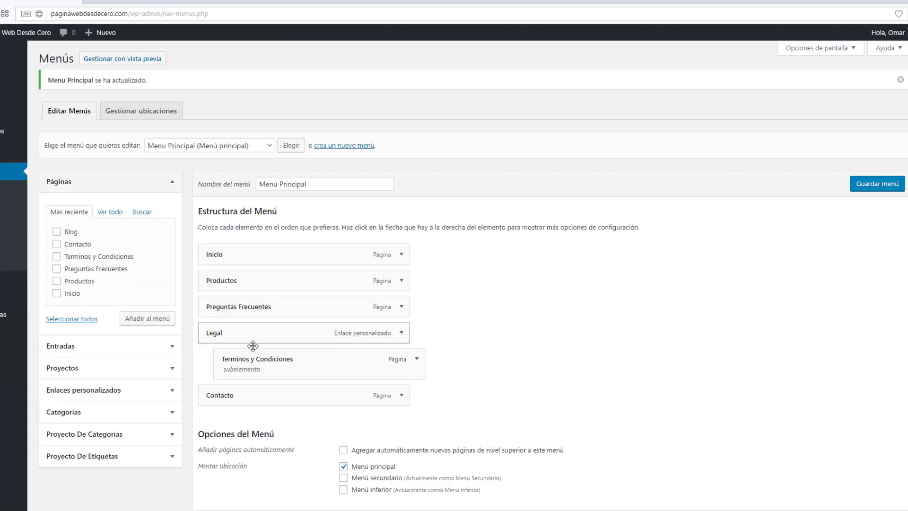
pyautogui.moveTo(243, 366)
pyautogui.mouseDown()
pyautogui.moveTo(277, 365)
pyautogui.moveTo(234, 369)
pyautogui.moveTo(247, 364)
pyautogui.mouseUp()
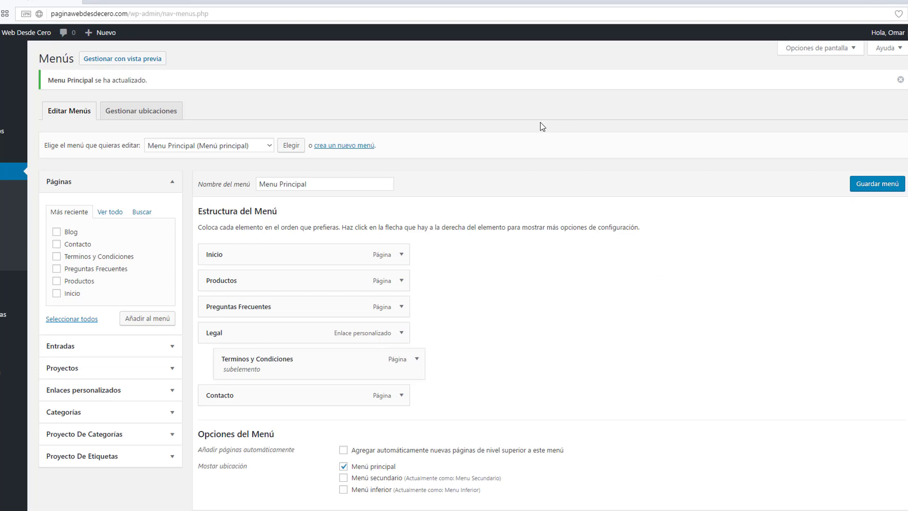
pyautogui.click(114, 2)
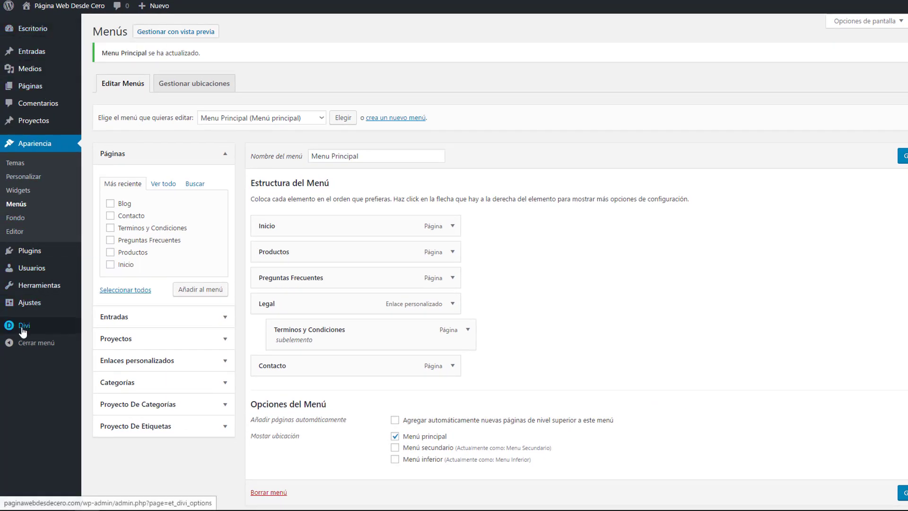
# Open the Divi theme options and go to the logo setting in the general section
pyautogui.moveTo(22, 330)
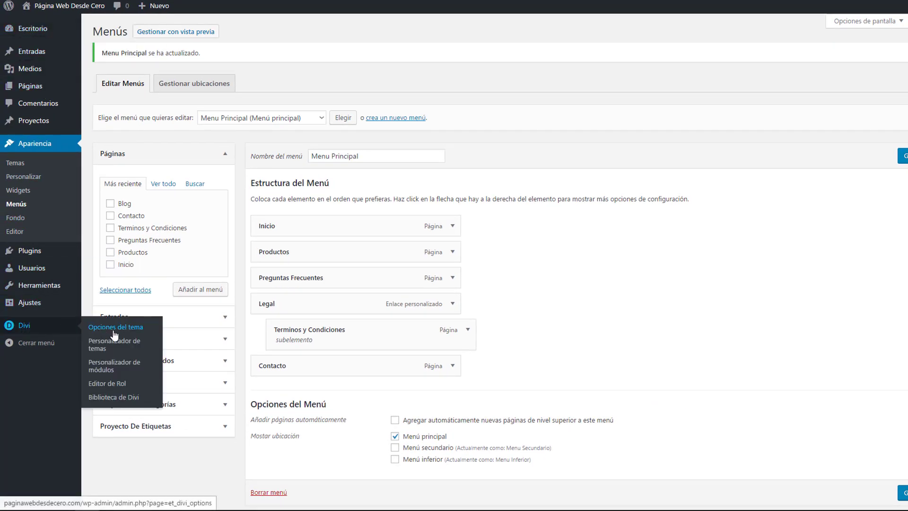
pyautogui.click(133, 332)
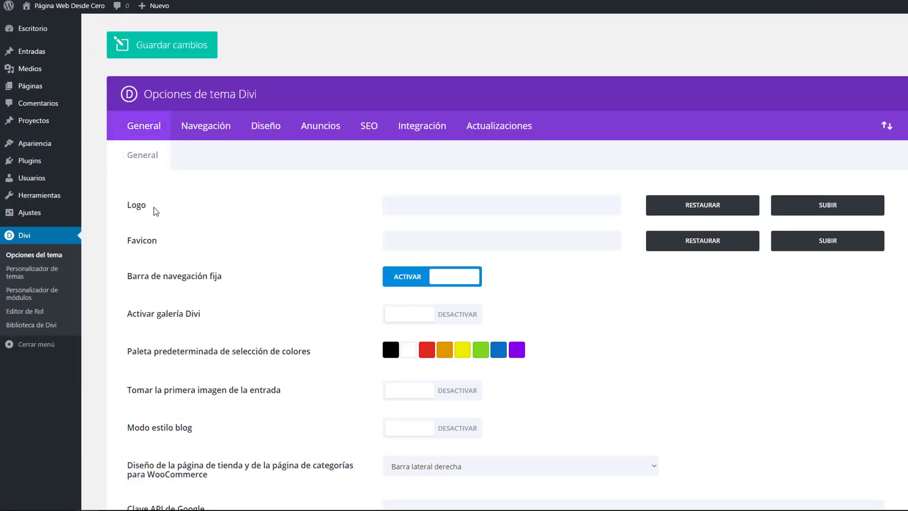
pyautogui.click(419, 212)
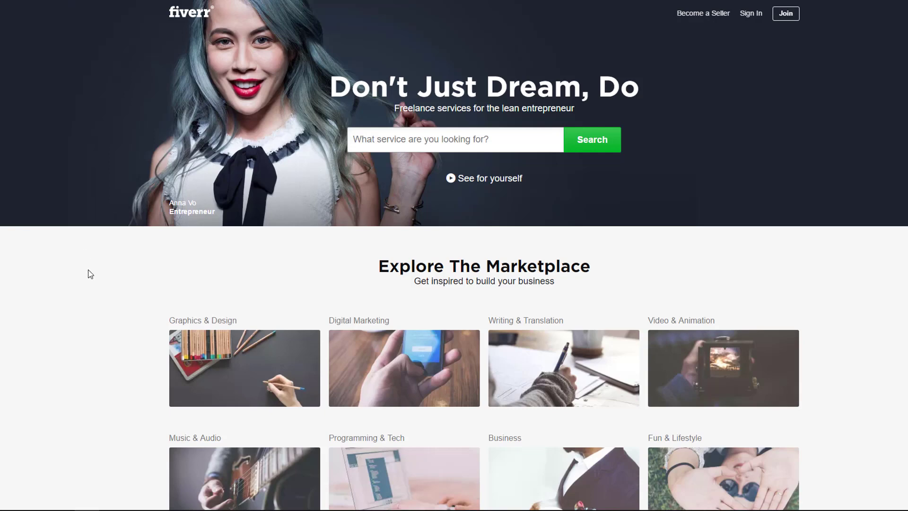
# Look over the Fiverr home page and search its services for "logo"
pyautogui.scroll(-4, 90, 274)
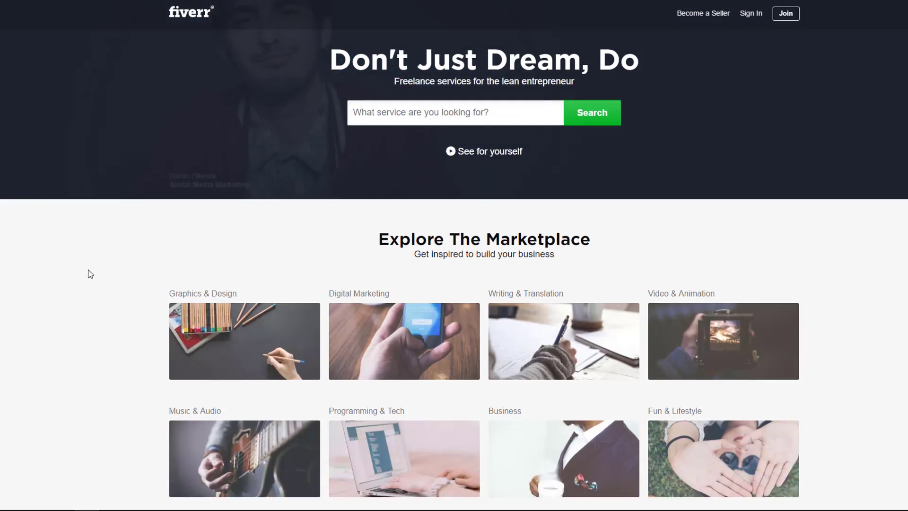
pyautogui.scroll(4, 90, 274)
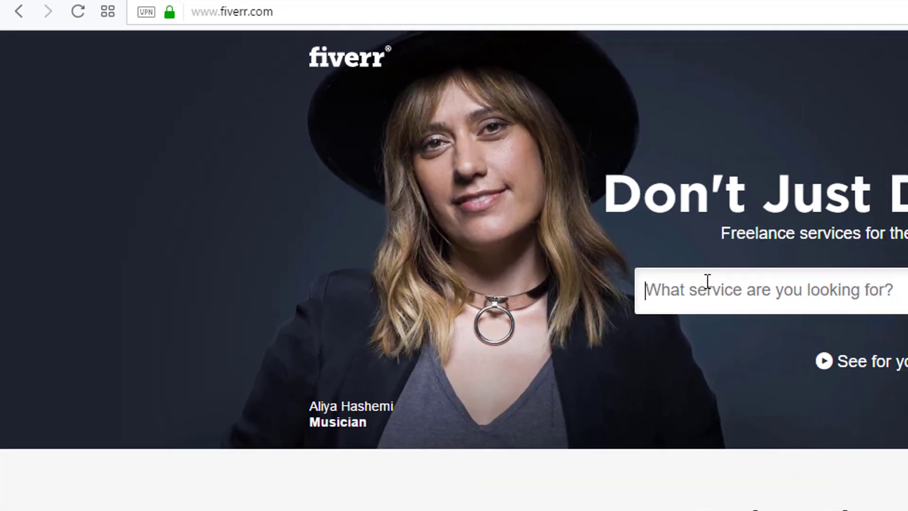
pyautogui.click(819, 331)
pyautogui.write('logo')
pyautogui.press('Return')
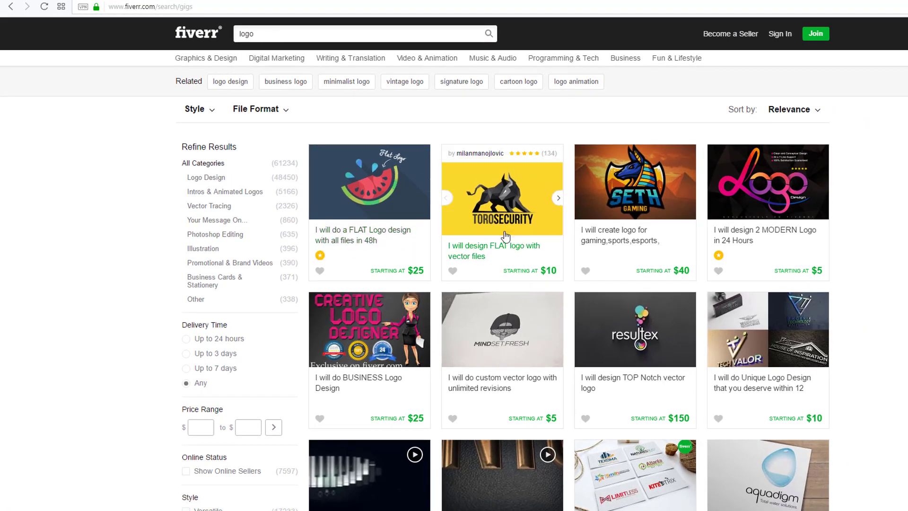
# Browse the logo services on offer and open the "I will design FLAT logo with vector files" listing
pyautogui.scroll(-1, 411, 262)
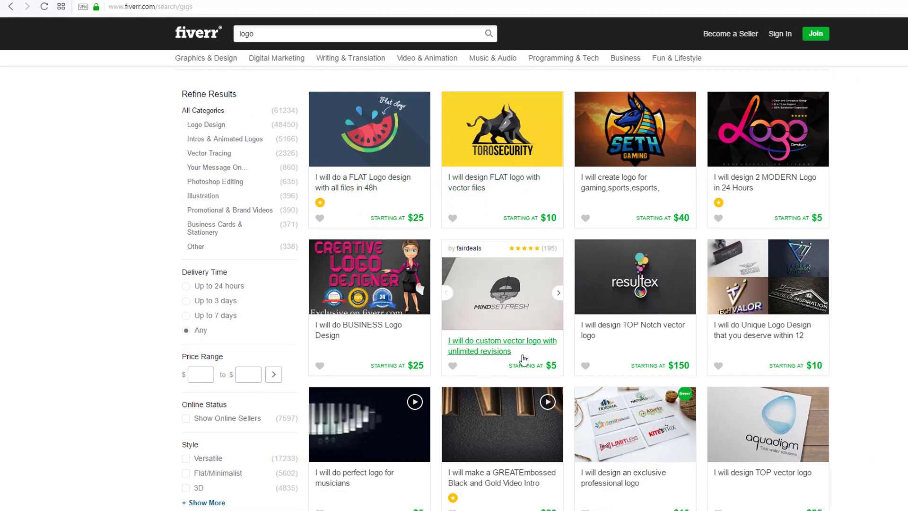
pyautogui.scroll(1, 428, 118)
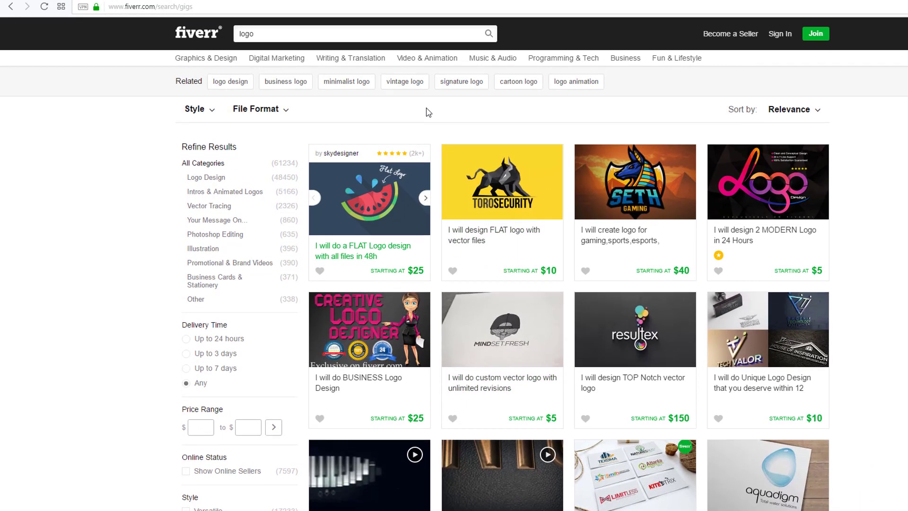
pyautogui.scroll(-1, 496, 335)
pyautogui.scroll(1, 520, 388)
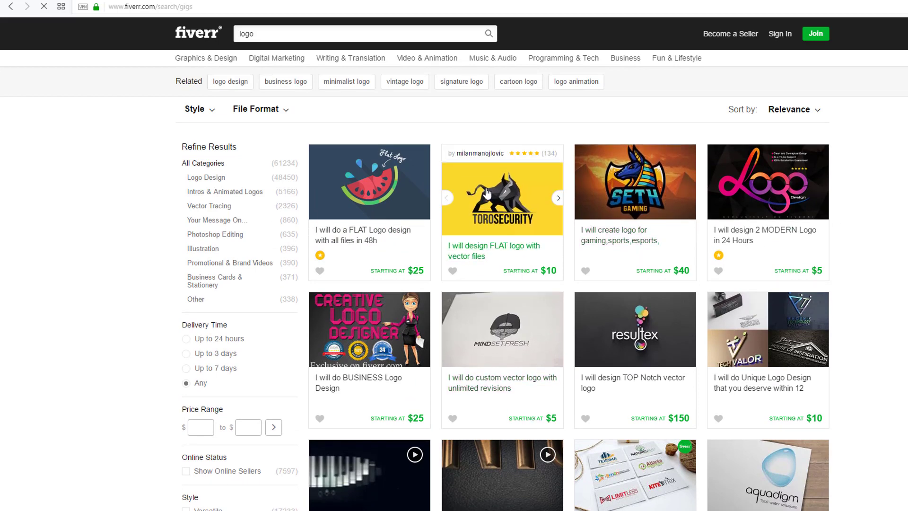
pyautogui.click(487, 194)
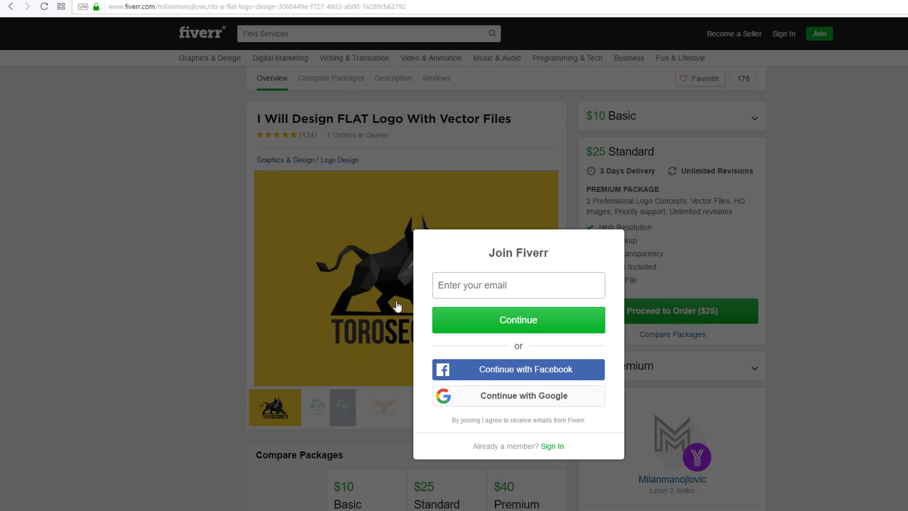
# Dismiss the sign-up prompt and review the flat logo listing's packages, description and reviews
pyautogui.click(324, 299)
pyautogui.scroll(-13, 402, 328)
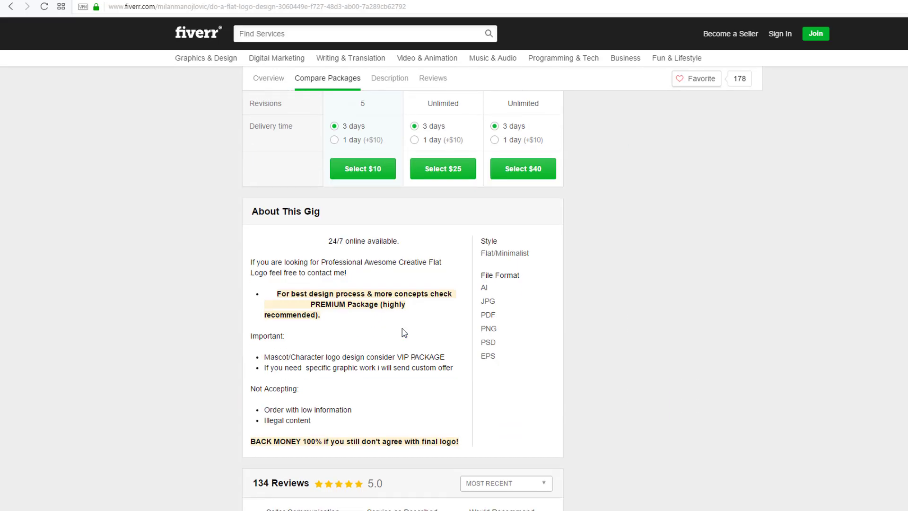
pyautogui.scroll(-5, 402, 328)
pyautogui.scroll(16, 402, 328)
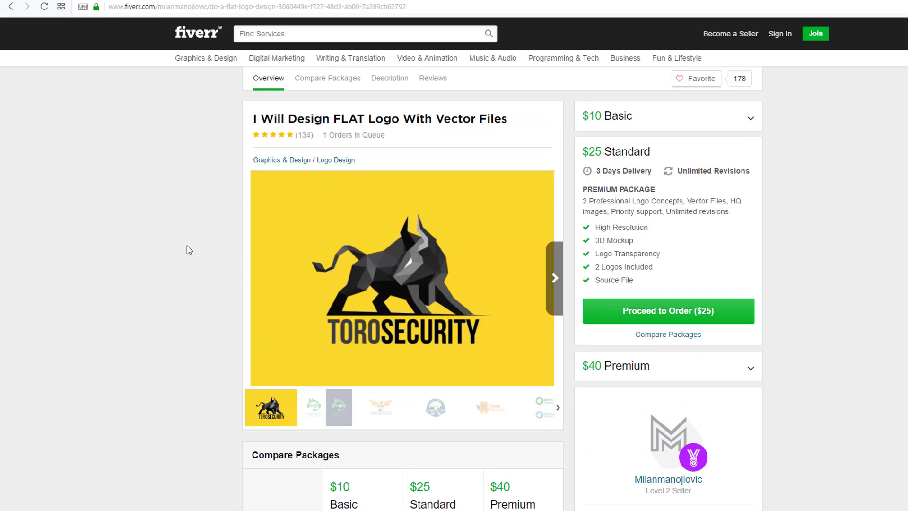
# Switch to the Geniuzz site and search its services for "logo"
pyautogui.hotkey('ctrl', 'Tab')
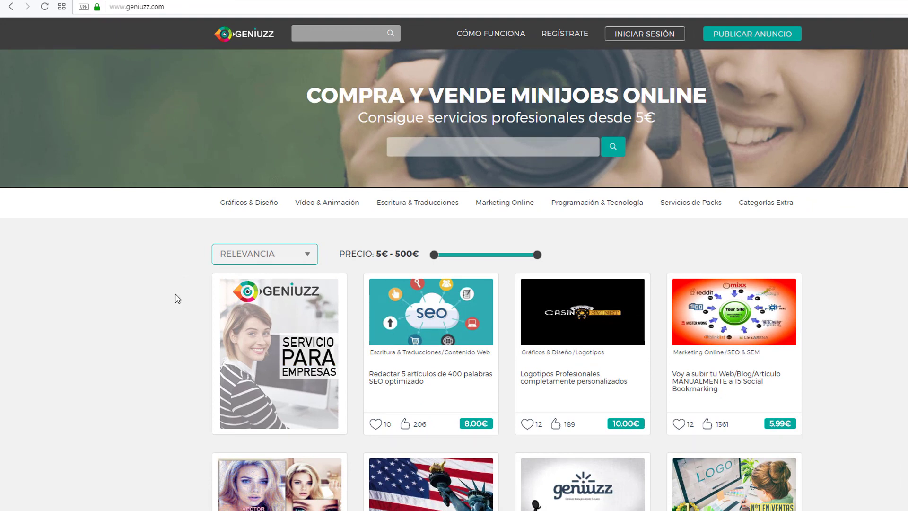
pyautogui.click(424, 143)
pyautogui.write('logo')
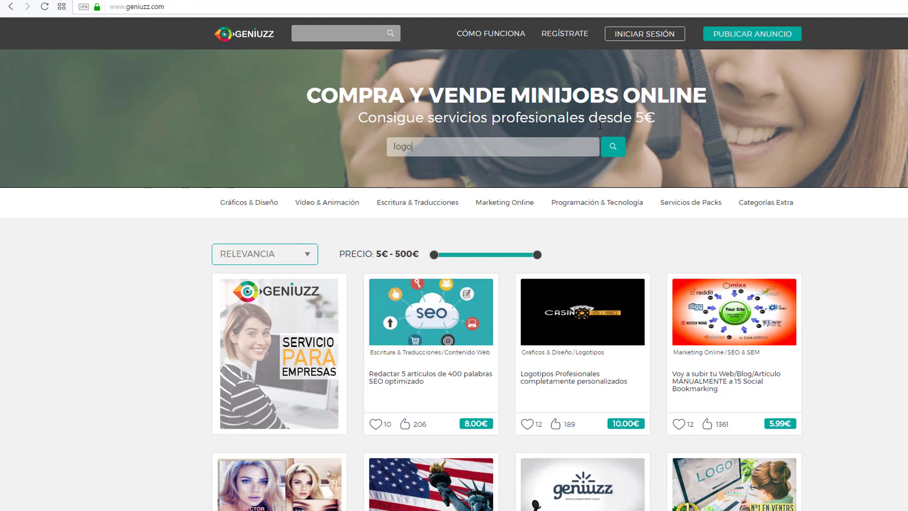
pyautogui.press('Return')
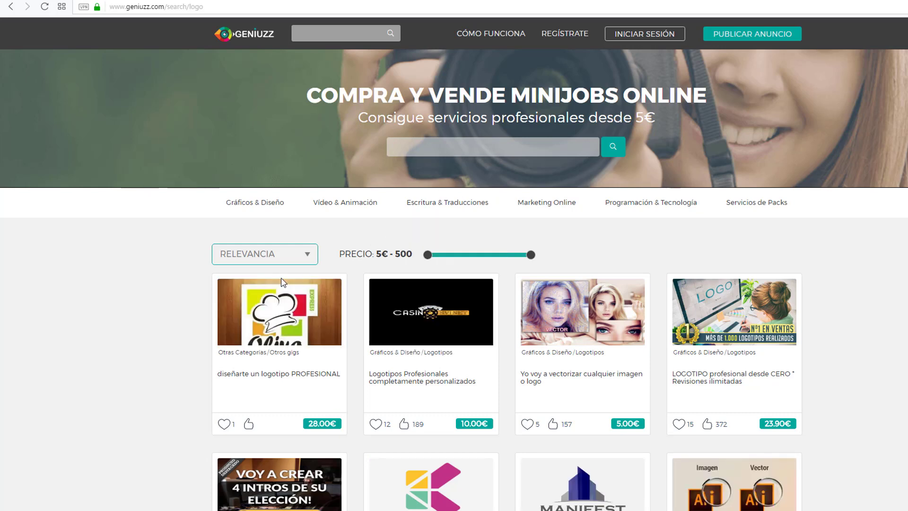
# Look over the logo services in the Geniuzz search results, comparing their samples and prices
pyautogui.scroll(-2, 204, 305)
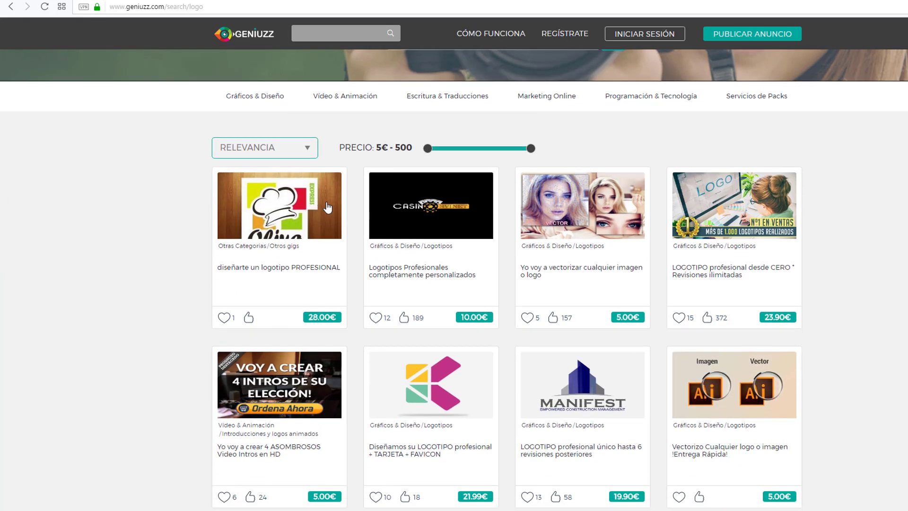
pyautogui.scroll(-2, 263, 288)
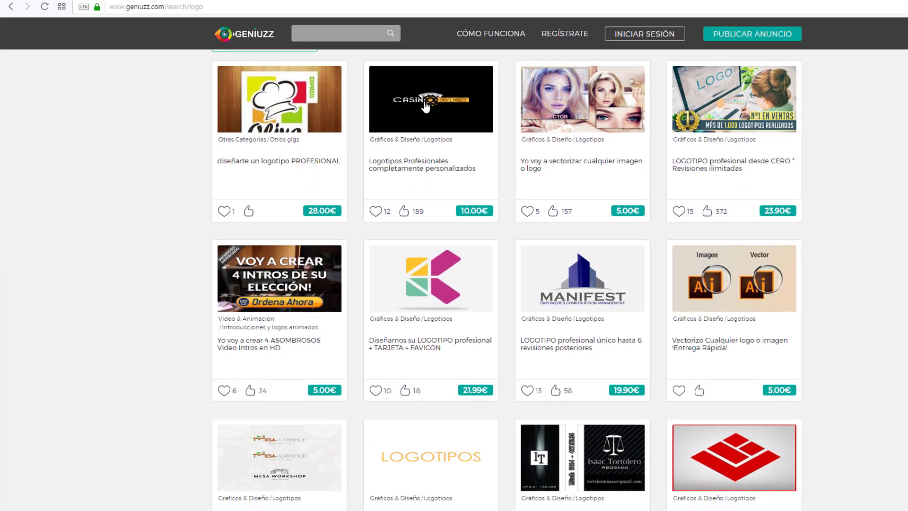
pyautogui.scroll(1, 356, 228)
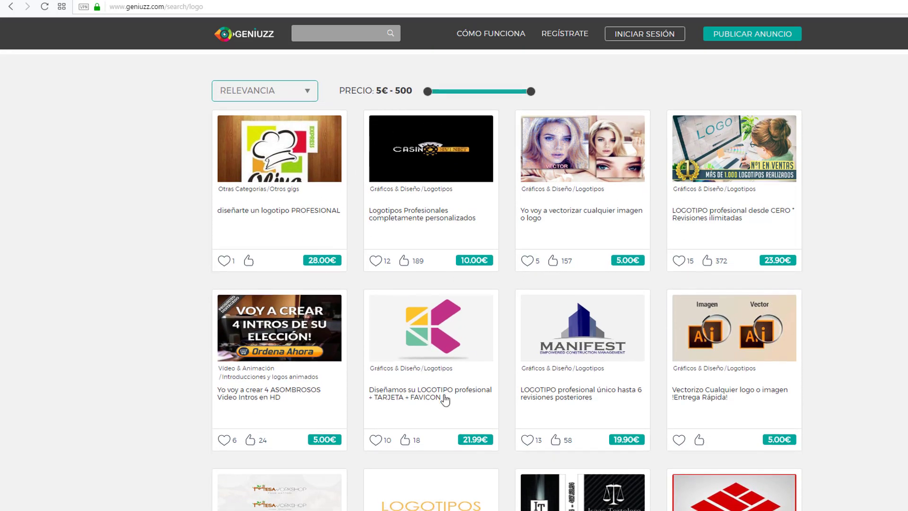
pyautogui.scroll(-2, 520, 331)
pyautogui.scroll(4, 602, 354)
pyautogui.scroll(-6, 519, 373)
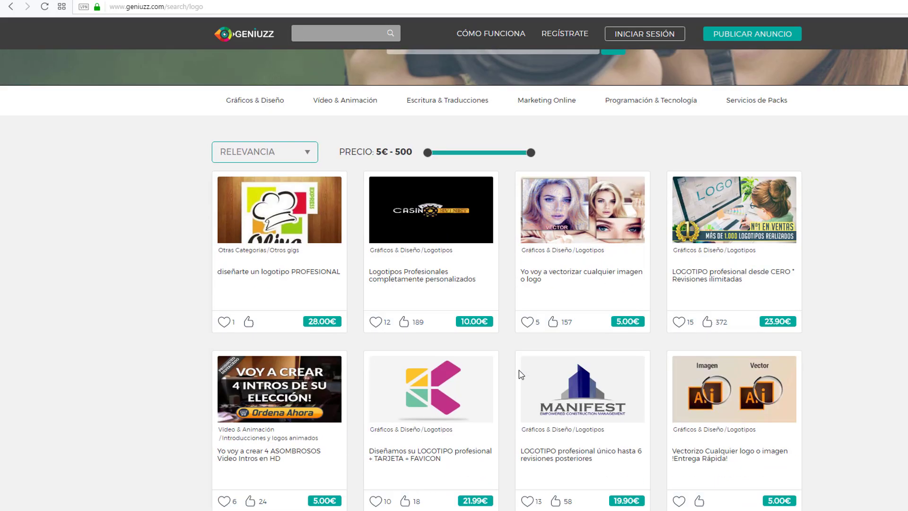
pyautogui.scroll(-3, 519, 373)
pyautogui.scroll(8, 519, 371)
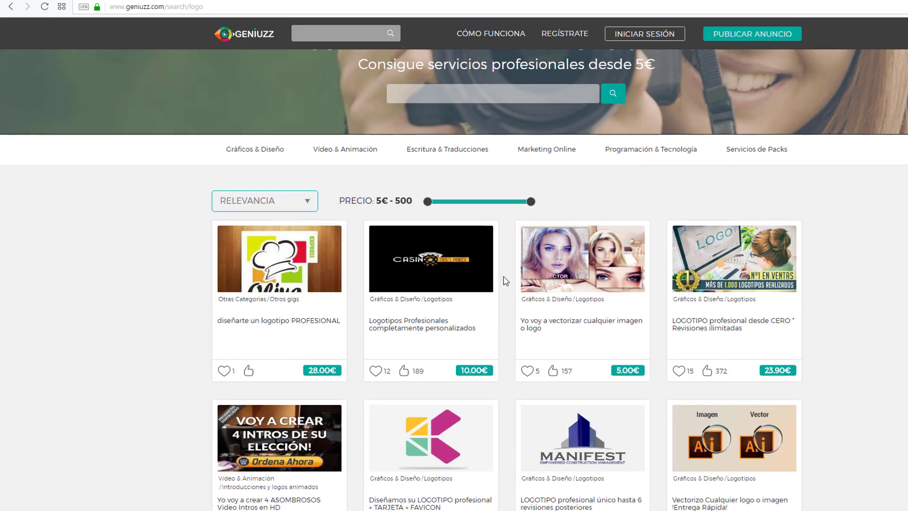
# Open the "Yo voy a vectorizar cualquier imagen o logo" listing, read its description, and return to the search results
pyautogui.click(556, 293)
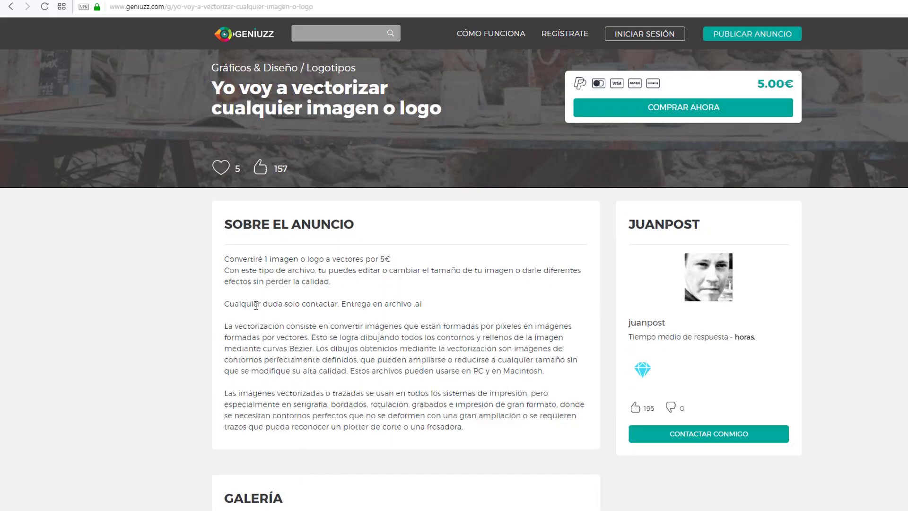
pyautogui.scroll(-3, 255, 311)
pyautogui.scroll(-3, 255, 310)
pyautogui.scroll(6, 365, 345)
pyautogui.scroll(-1, 404, 334)
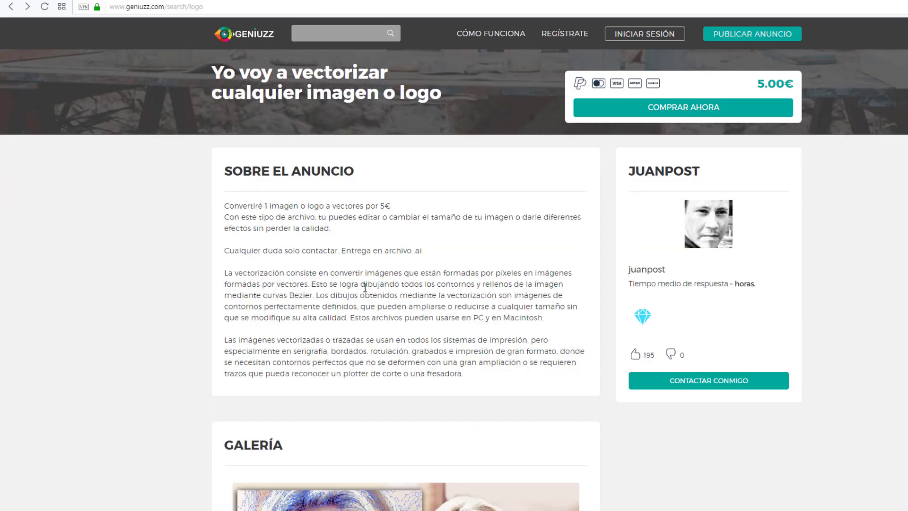
pyautogui.hotkey('alt', 'Left')
pyautogui.scroll(-4, 298, 358)
pyautogui.scroll(4, 296, 359)
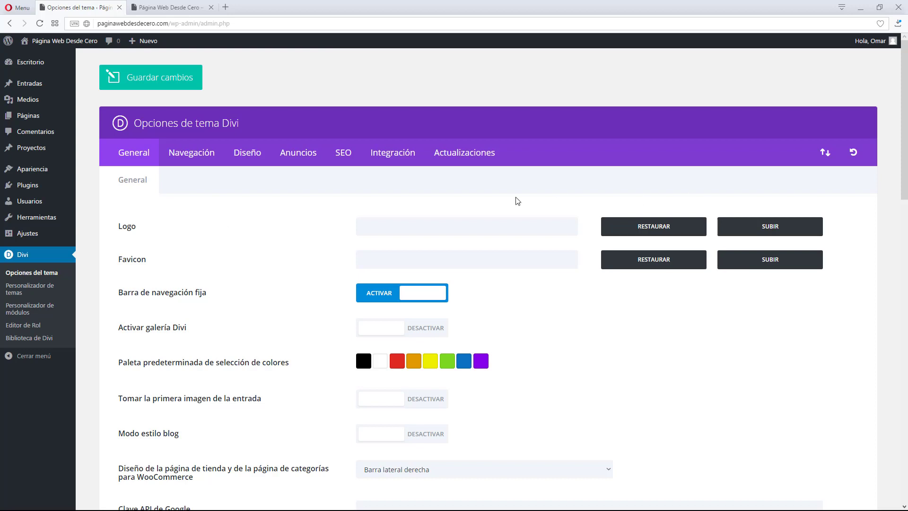
# Save the Divi logo image from the live site's header as logo2.png in the Pagina Web Desde Cero Resources folder
pyautogui.click(175, 8)
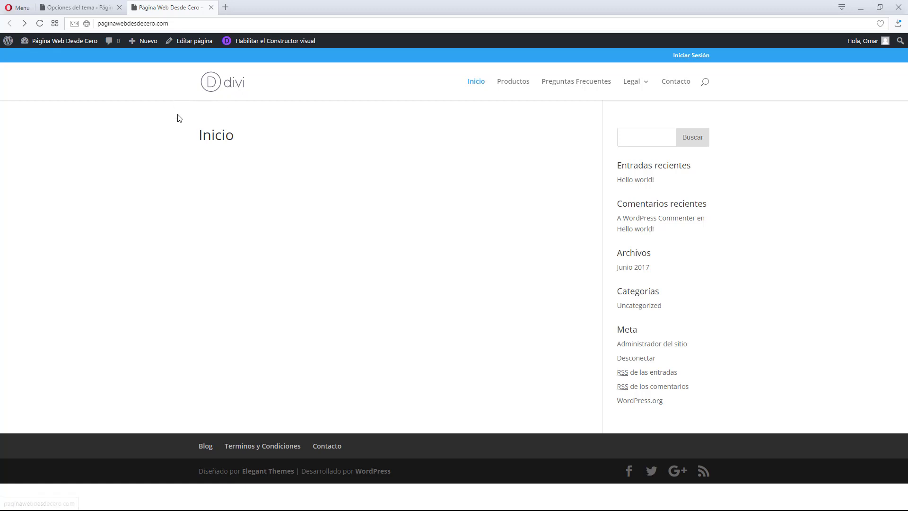
pyautogui.rightClick(227, 87)
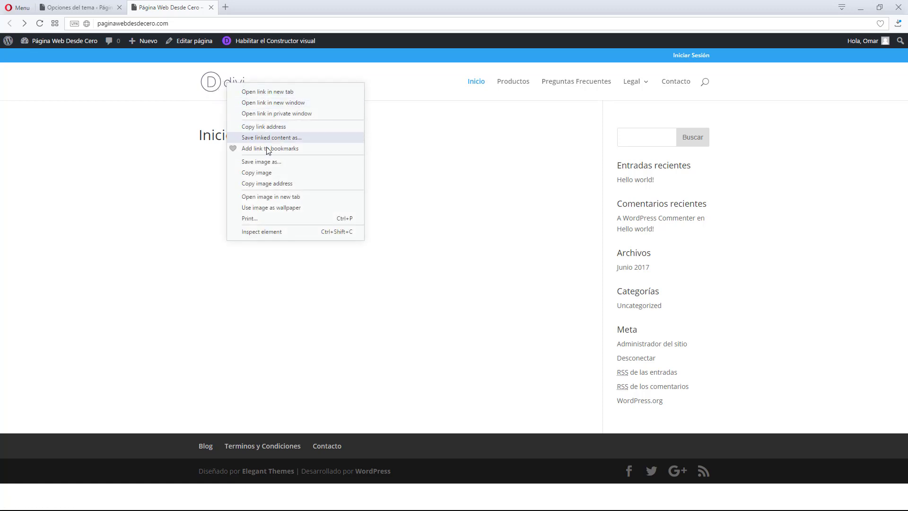
pyautogui.click(264, 162)
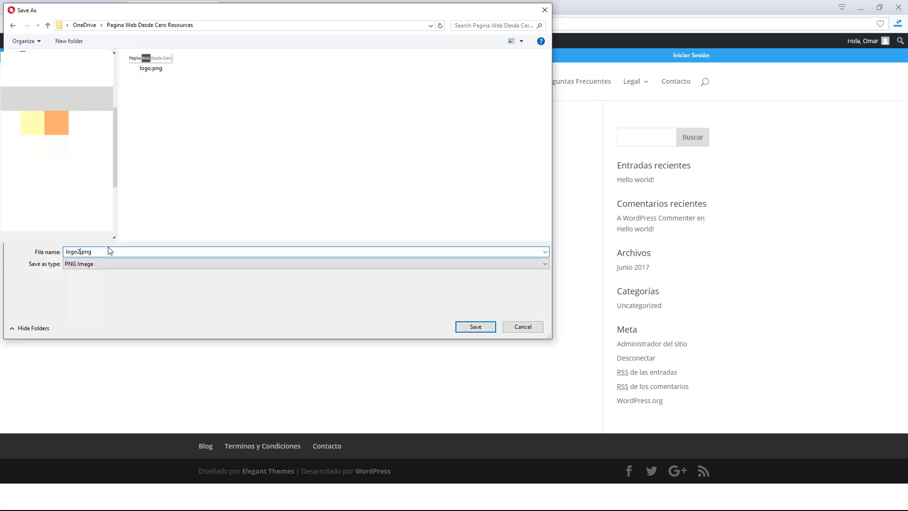
pyautogui.click(472, 329)
# Show the resources folder as thumbnails, open logo2.png's detailed properties to check its dimensions, and move the windows aside
pyautogui.moveTo(324, 93); pyautogui.dragTo(314, 58)
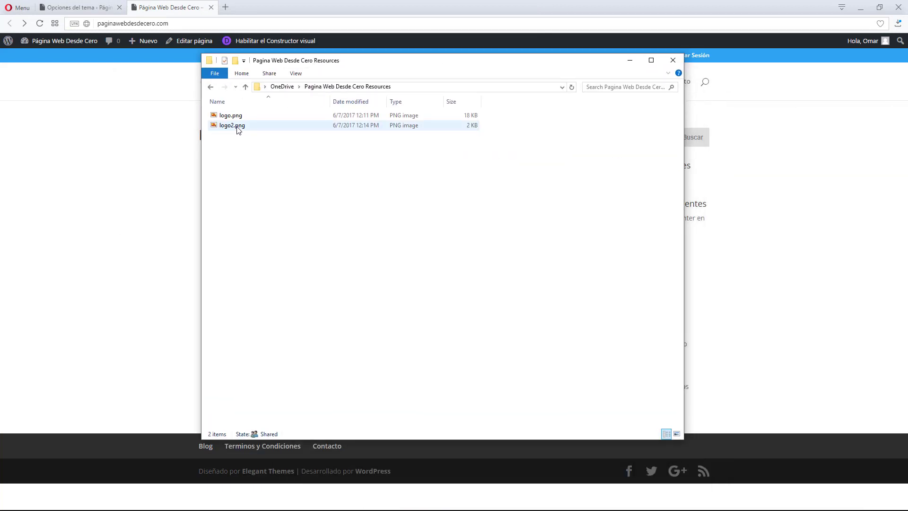
pyautogui.click(296, 73)
pyautogui.click(364, 83)
pyautogui.rightClick(282, 112)
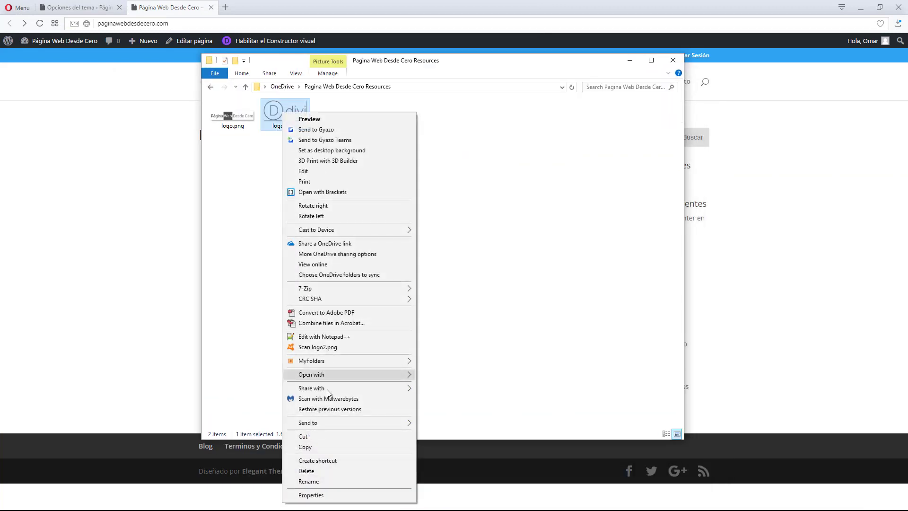
pyautogui.click(328, 494)
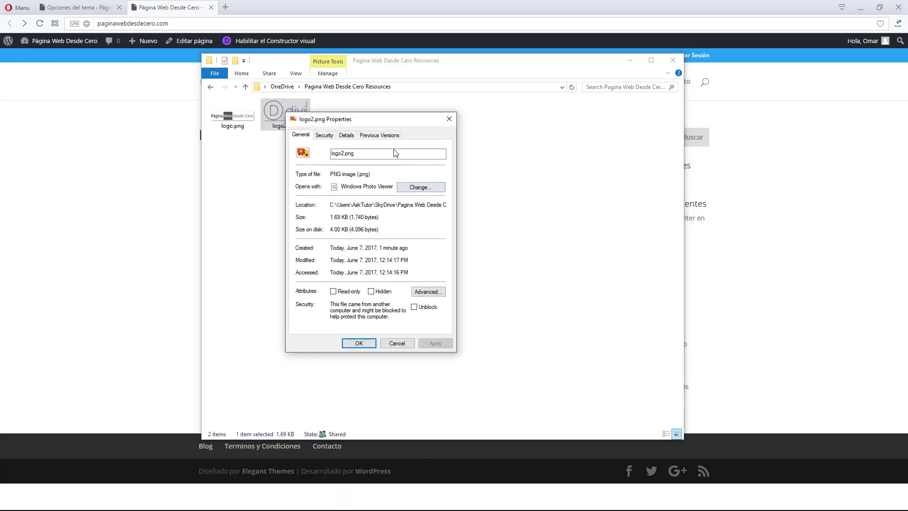
pyautogui.click(347, 135)
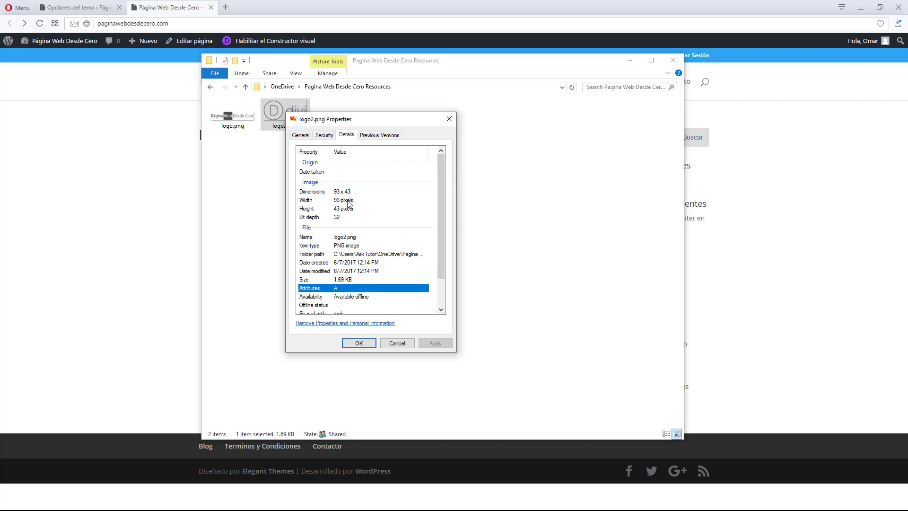
pyautogui.moveTo(415, 66); pyautogui.dragTo(832, 133)
pyautogui.moveTo(386, 126); pyautogui.dragTo(545, 139)
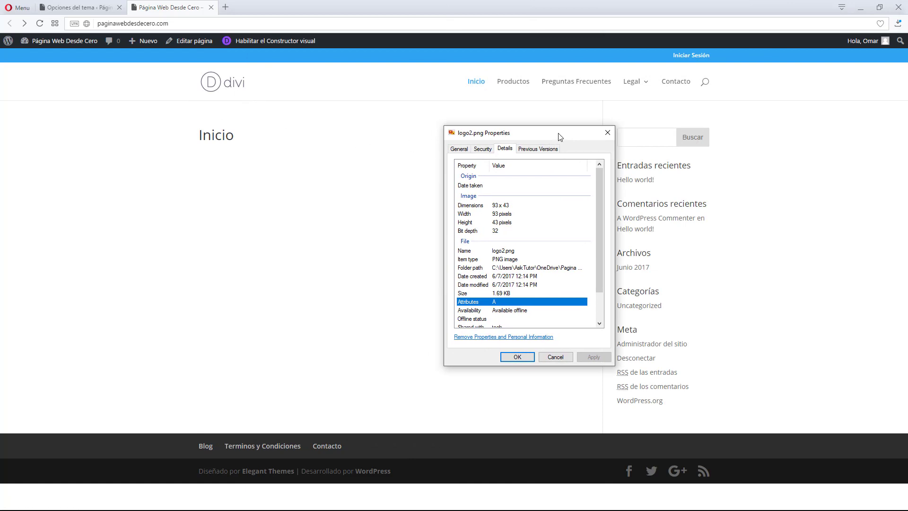
pyautogui.moveTo(579, 133); pyautogui.dragTo(831, 130)
# View the site's own logo.png up close in Windows Photo Viewer, and close the viewer
pyautogui.press('Escape')
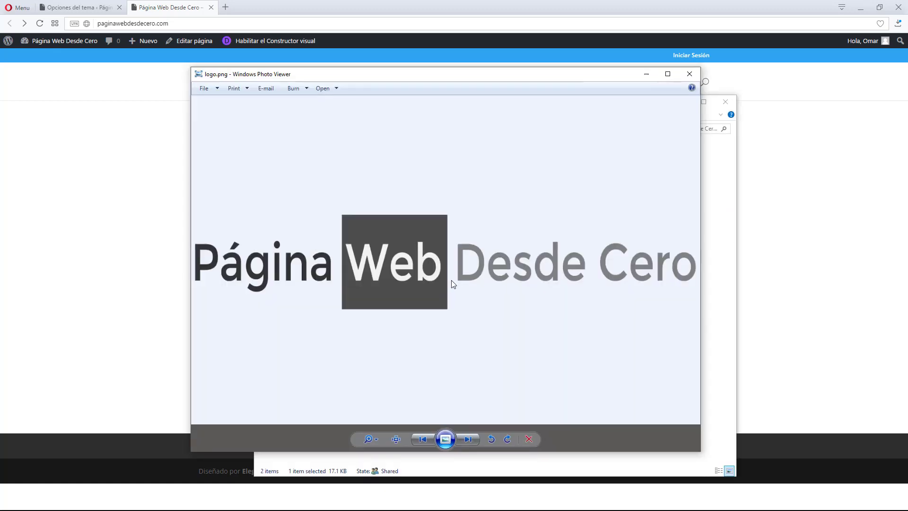
pyautogui.scroll(2, 455, 284)
pyautogui.scroll(-2, 455, 285)
pyautogui.click(691, 73)
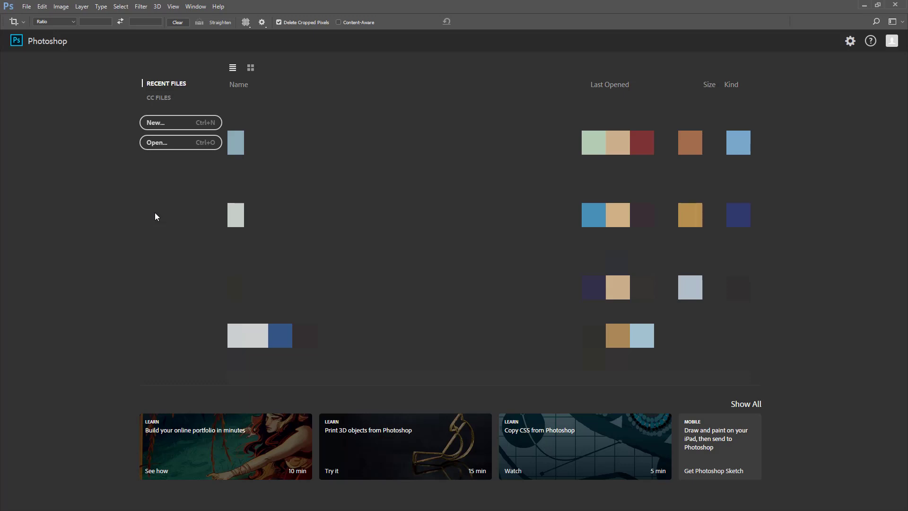
# In Photoshop, start a new document and set its height to 43 pixels, checking the dimensions in logo2.png's properties
pyautogui.click(27, 9)
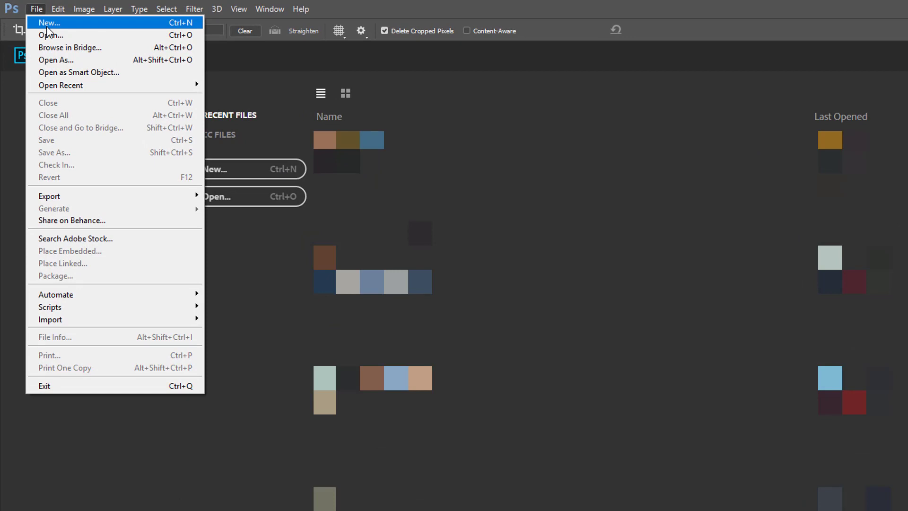
pyautogui.click(48, 25)
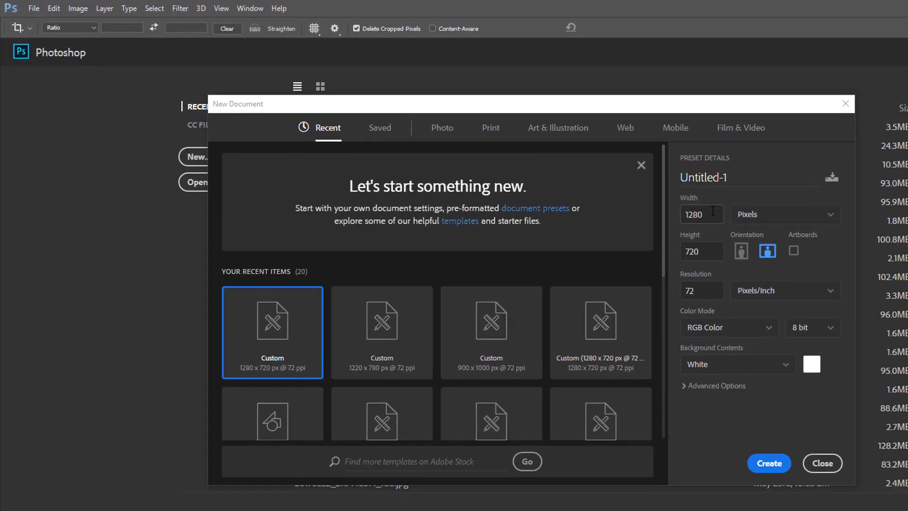
pyautogui.doubleClick(704, 215)
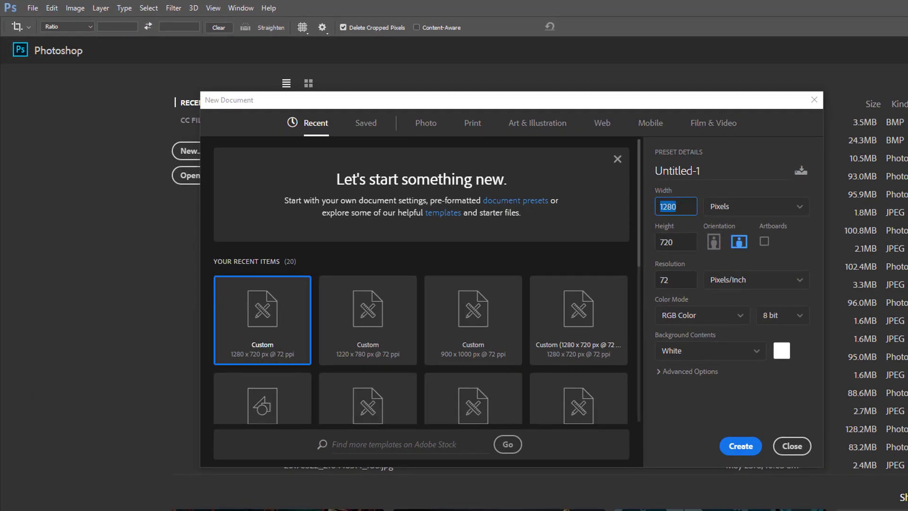
pyautogui.moveTo(907, 132); pyautogui.dragTo(747, 114)
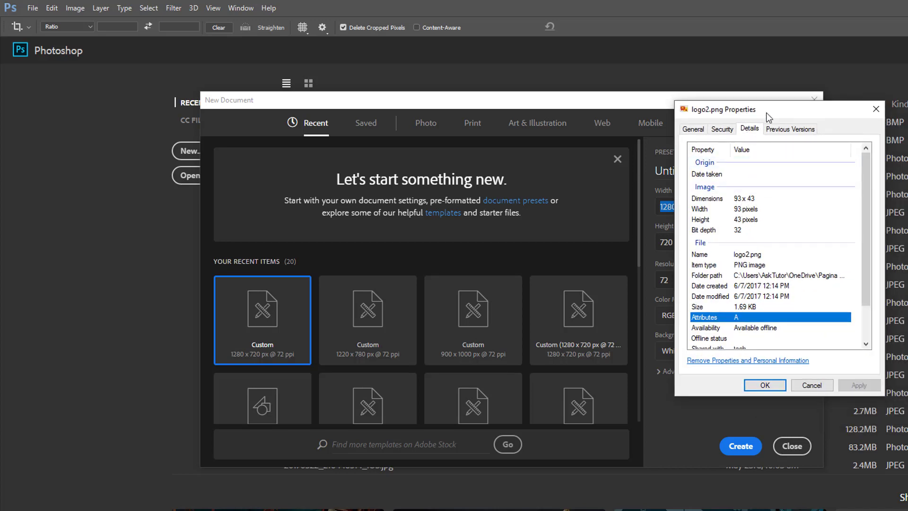
pyautogui.press('Escape')
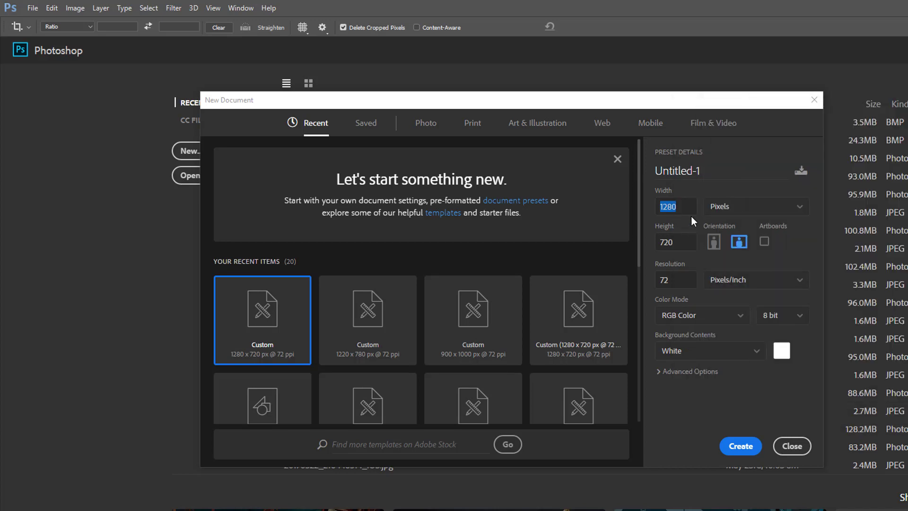
pyautogui.press('Tab')
pyautogui.write('43')
# Set the new document's width to 93 pixels, keep the RGB Color mode, and create it
pyautogui.click(740, 316)
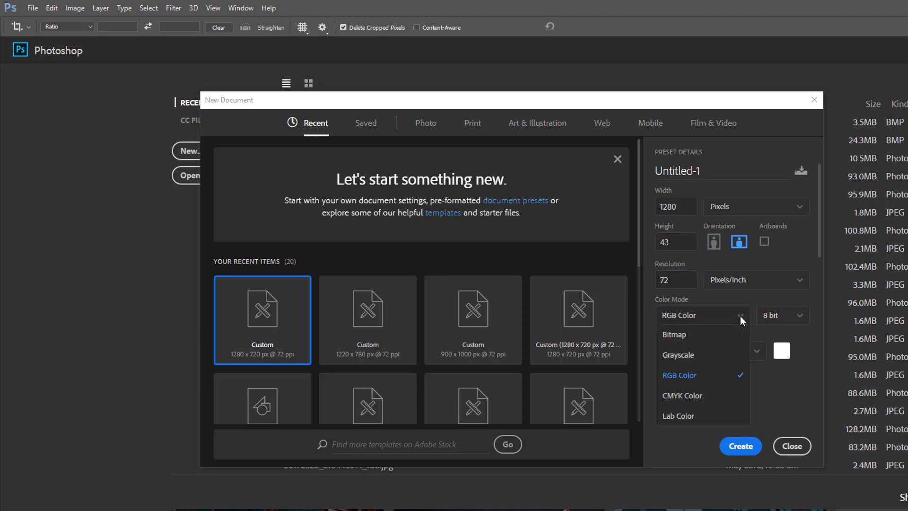
pyautogui.click(739, 316)
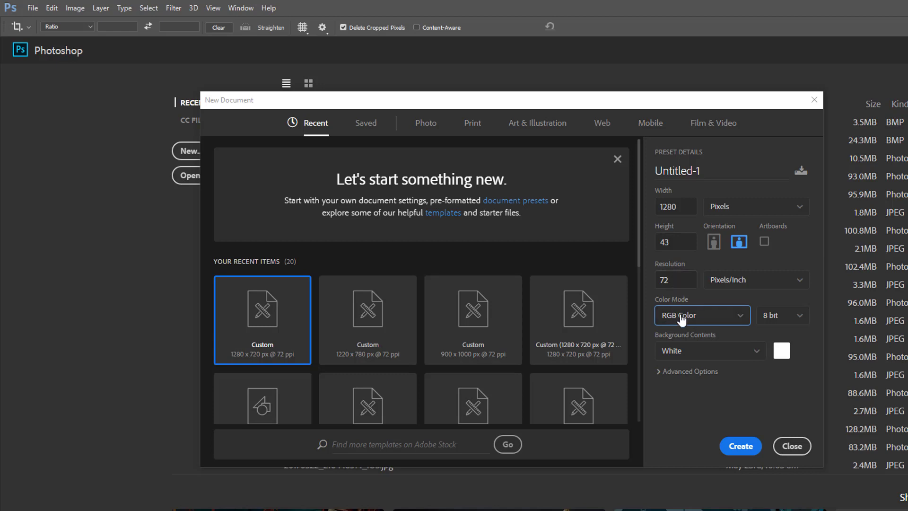
pyautogui.doubleClick(671, 207)
pyautogui.write('93')
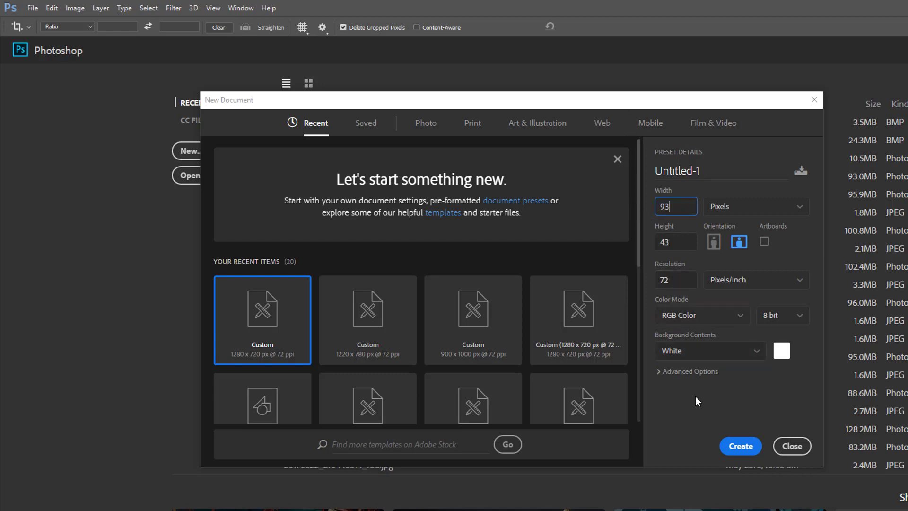
pyautogui.click(672, 317)
pyautogui.click(738, 448)
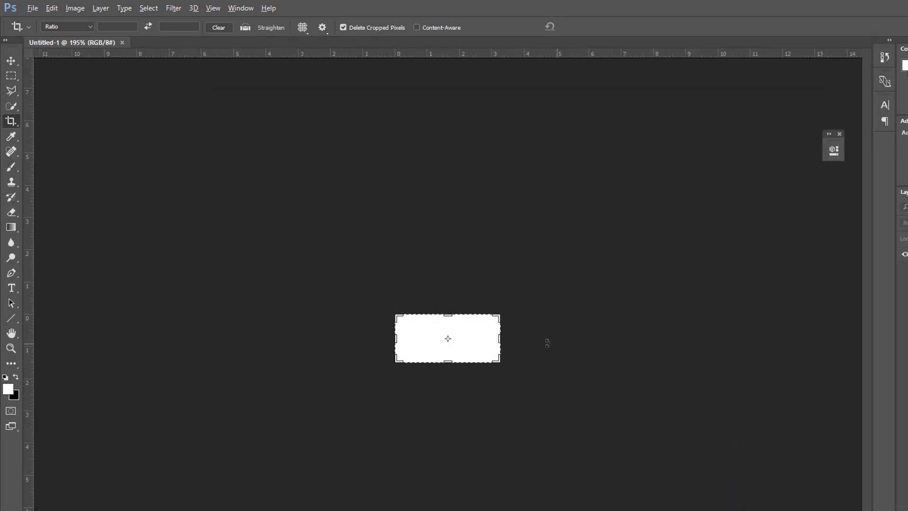
# Place logo.png into the blank document, centred and scaled to the canvas width, and commit the placement
pyautogui.press('v')
pyautogui.scroll(3, 253, 237)
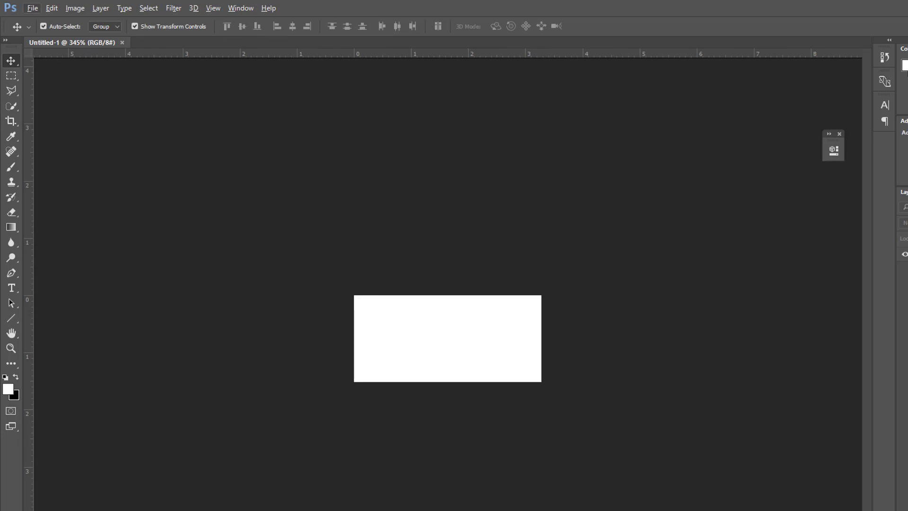
pyautogui.press('Escape')
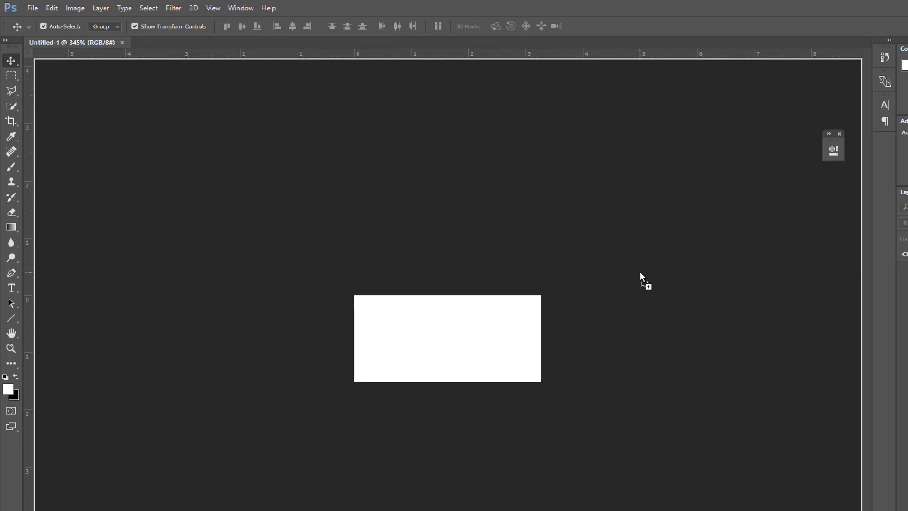
pyautogui.moveTo(643, 278); pyautogui.dragTo(421, 329)
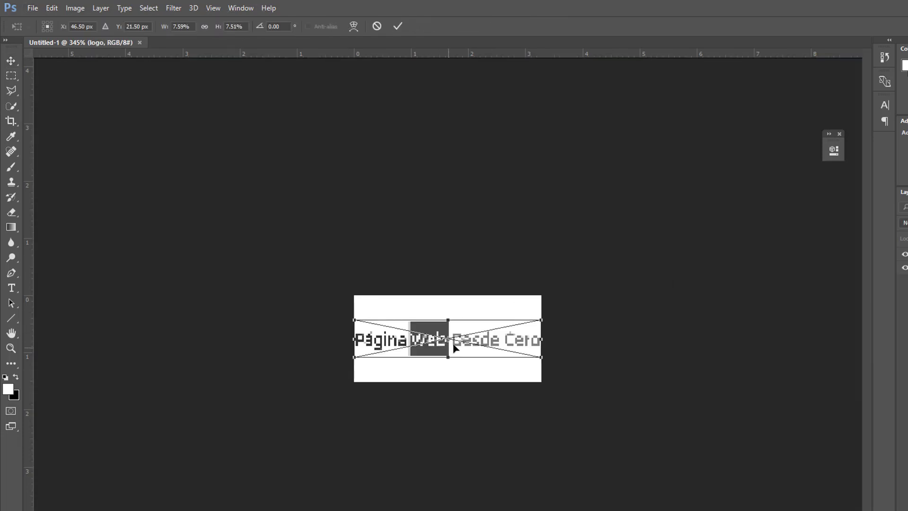
pyautogui.press('Return')
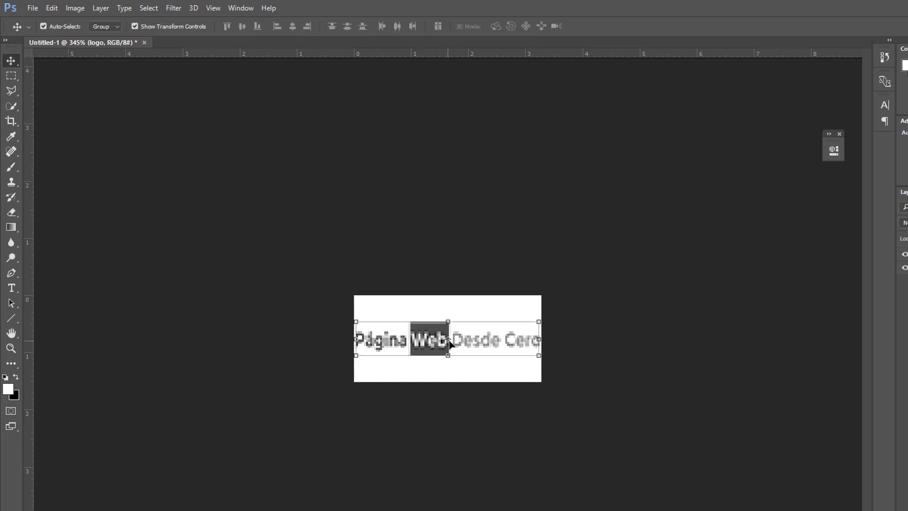
# Check the placed logo at different magnifications and hide the white Background layer so the canvas is transparent
pyautogui.hotkey('ctrl', '-')
pyautogui.hotkey('ctrl', '-')
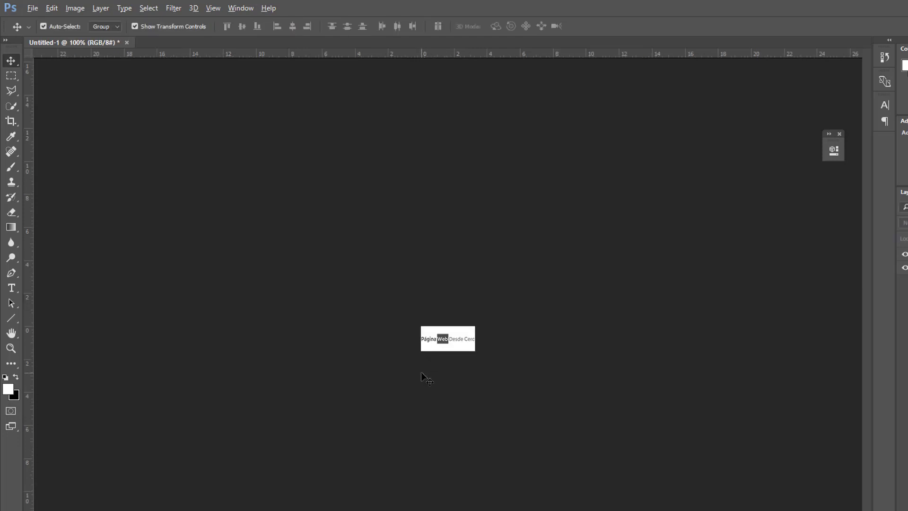
pyautogui.hotkey('ctrl', '+')
pyautogui.hotkey('ctrl', '+')
pyautogui.hotkey('ctrl', '-')
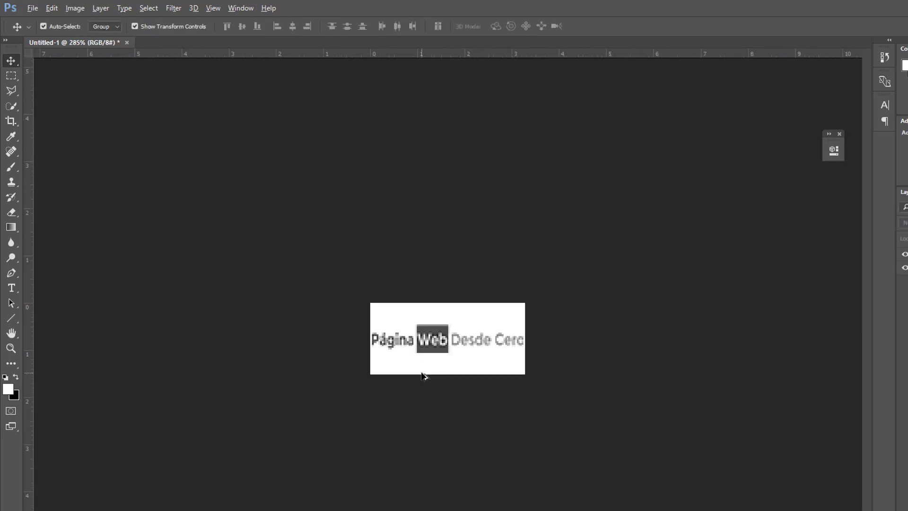
pyautogui.hotkey('ctrl', '-')
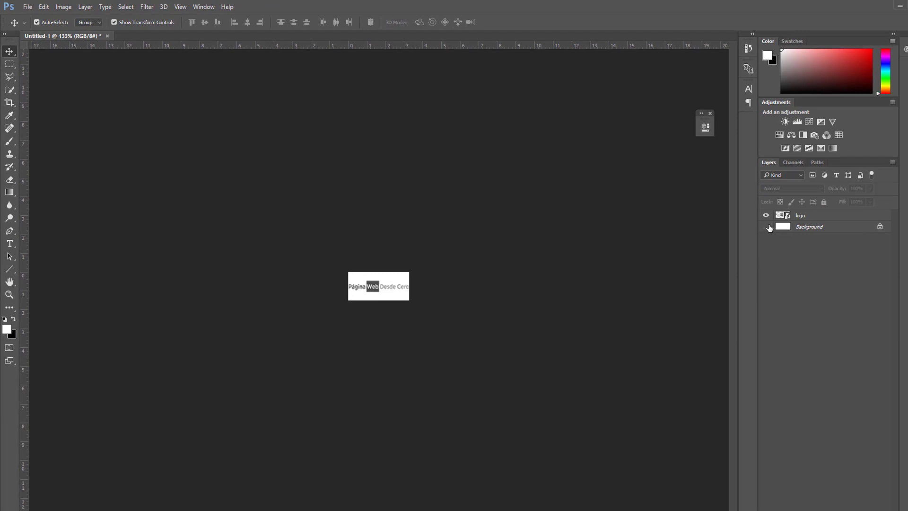
pyautogui.click(768, 228)
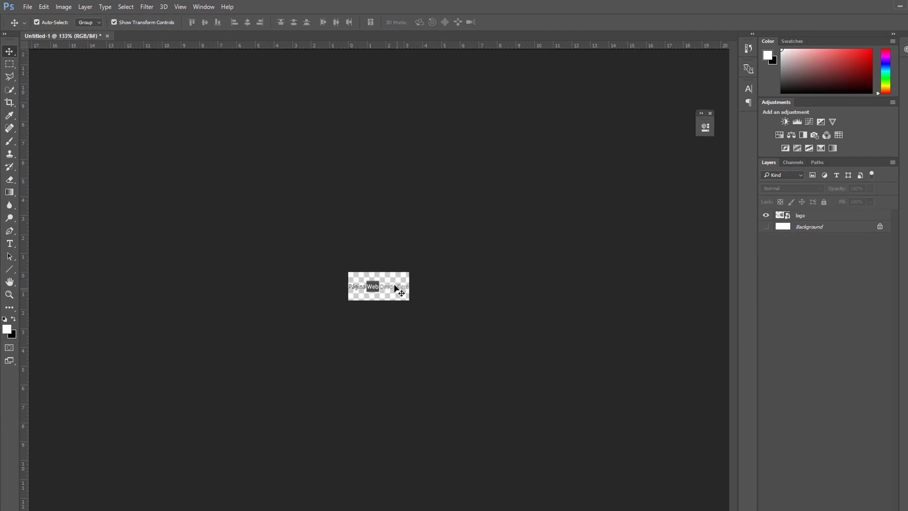
# Start a Save for Web (Legacy) export of the logo and set its format to PNG-24 with transparency
pyautogui.click(27, 7)
pyautogui.moveTo(94, 146)
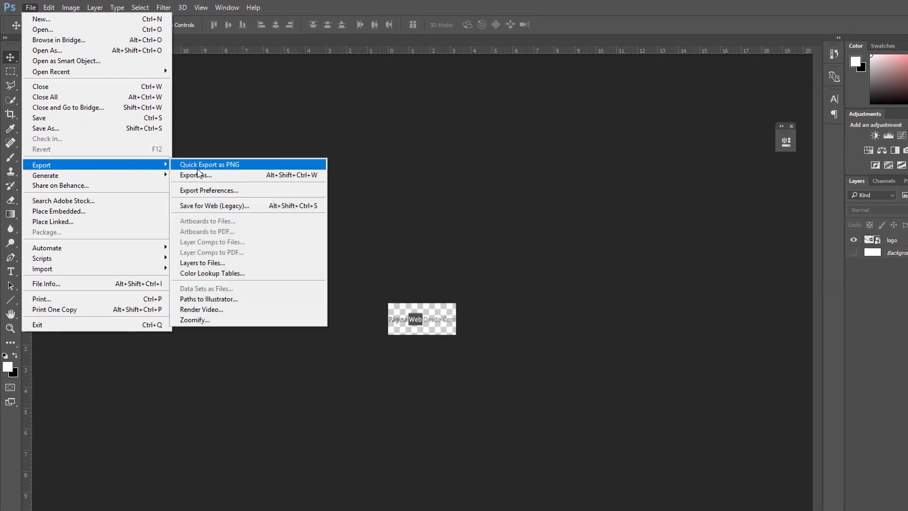
pyautogui.click(229, 209)
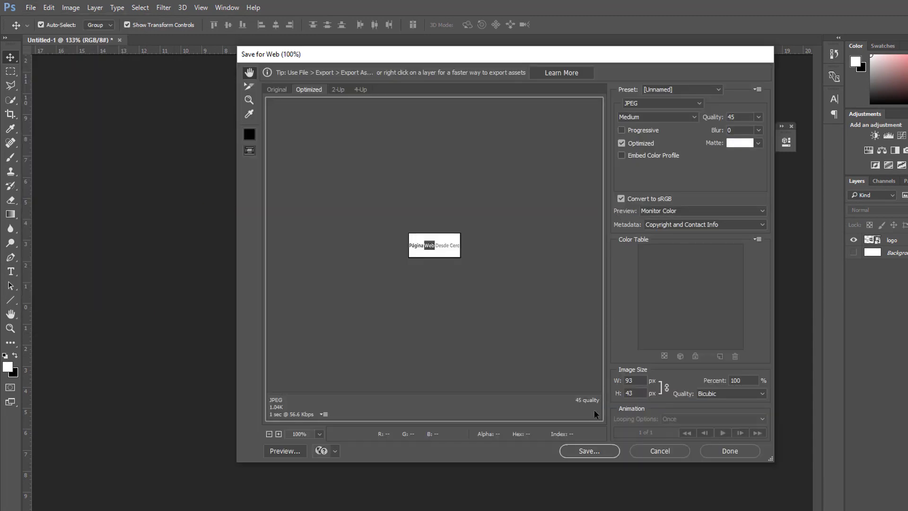
pyautogui.click(662, 103)
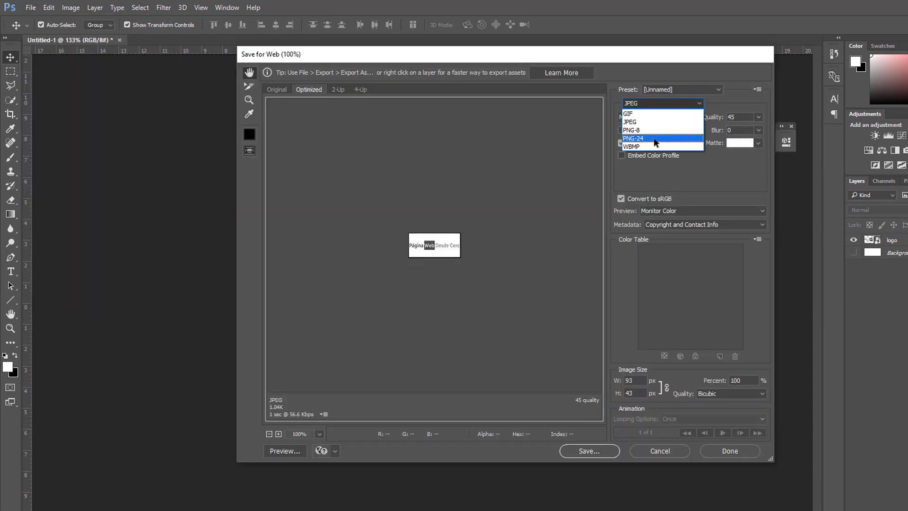
pyautogui.click(656, 140)
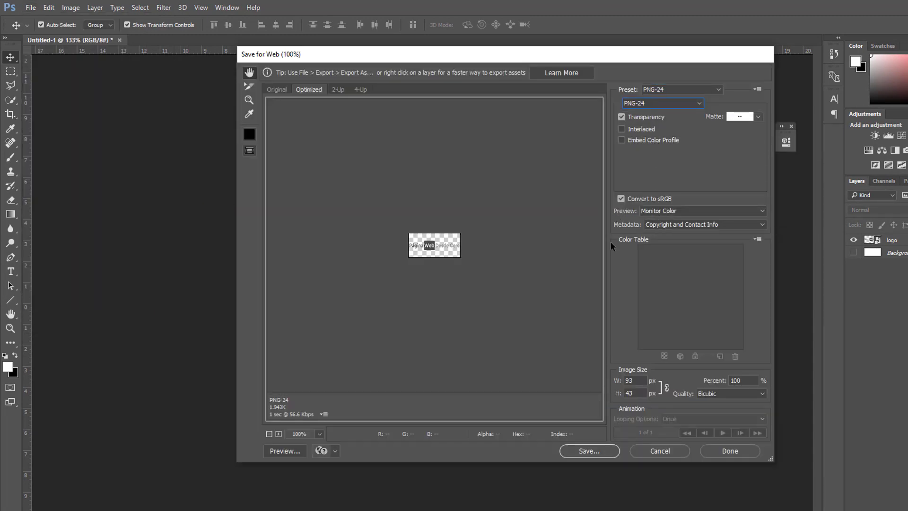
# Save the optimized image as Logo3 in the Pagina Web Desde Cero Resources folder
pyautogui.click(588, 452)
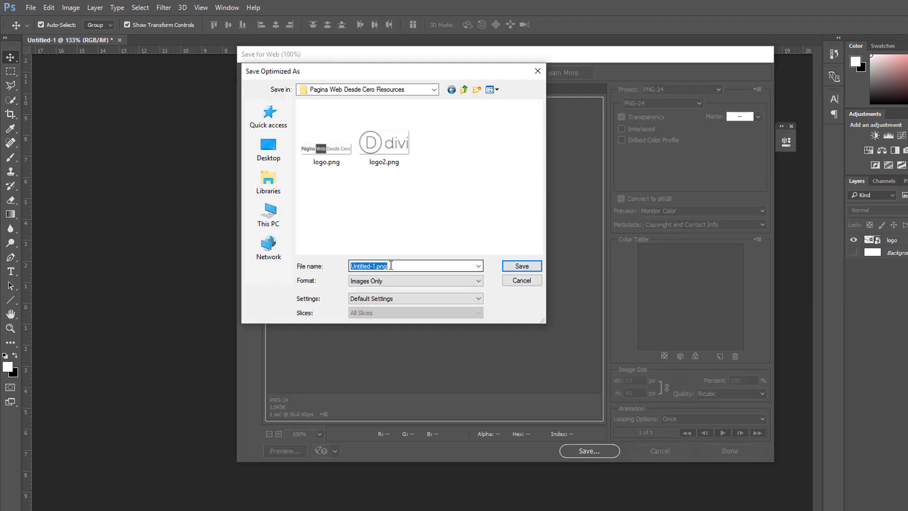
pyautogui.write('logo3')
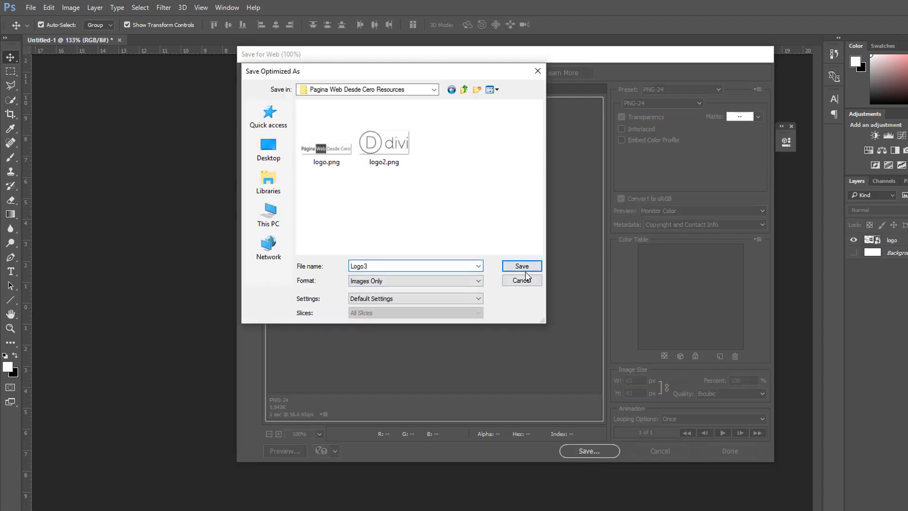
pyautogui.click(522, 266)
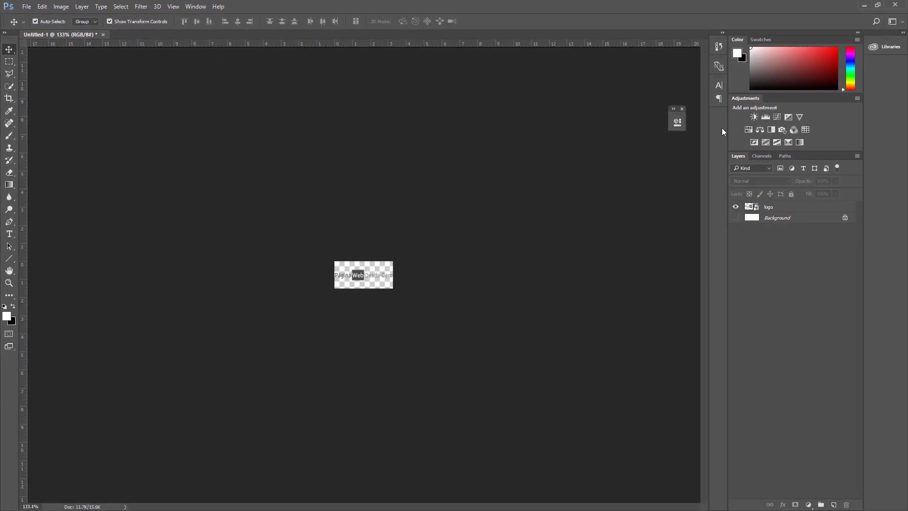
# Switch to the browser's Divi theme options, upload Logo3.png from the resources folder, and set it as the site logo
pyautogui.click(865, 6)
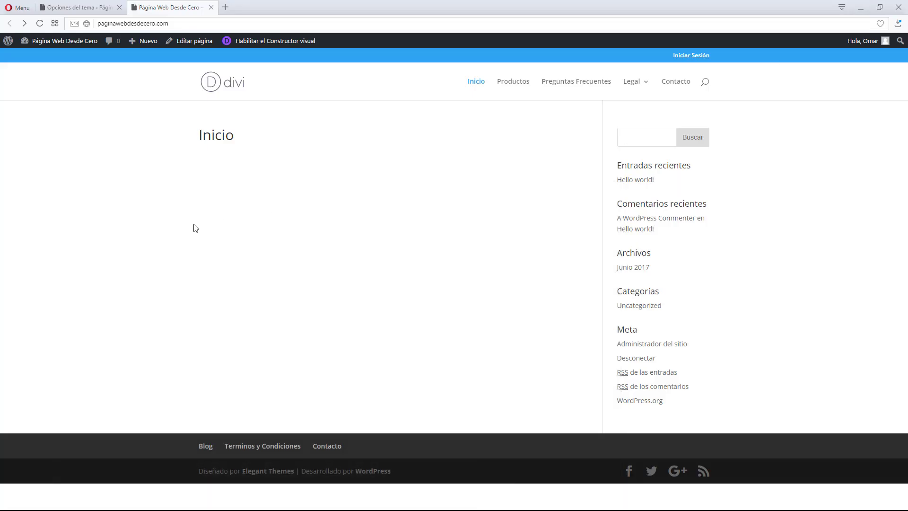
pyautogui.click(76, 8)
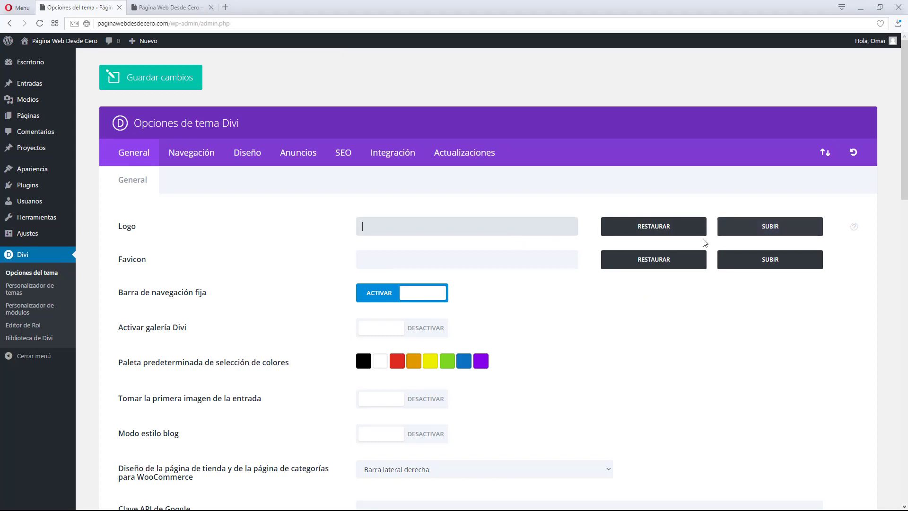
pyautogui.click(774, 234)
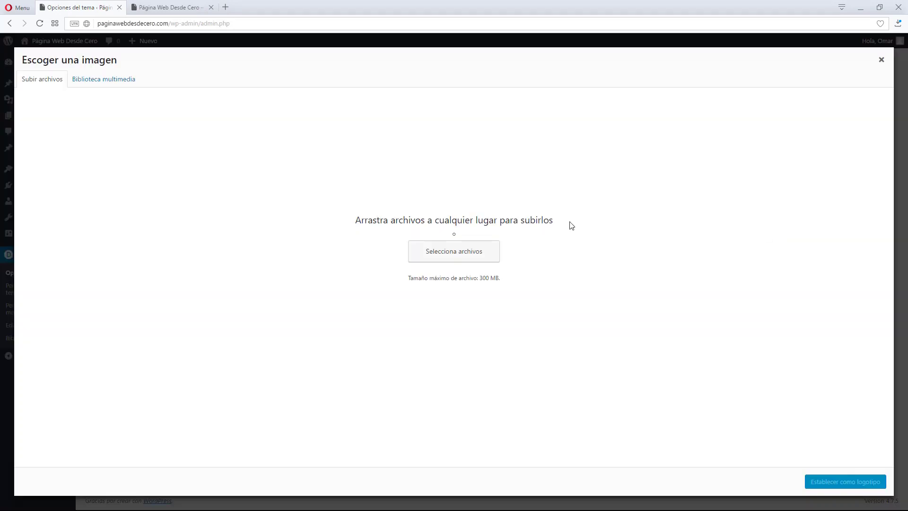
pyautogui.click(87, 83)
pyautogui.click(38, 85)
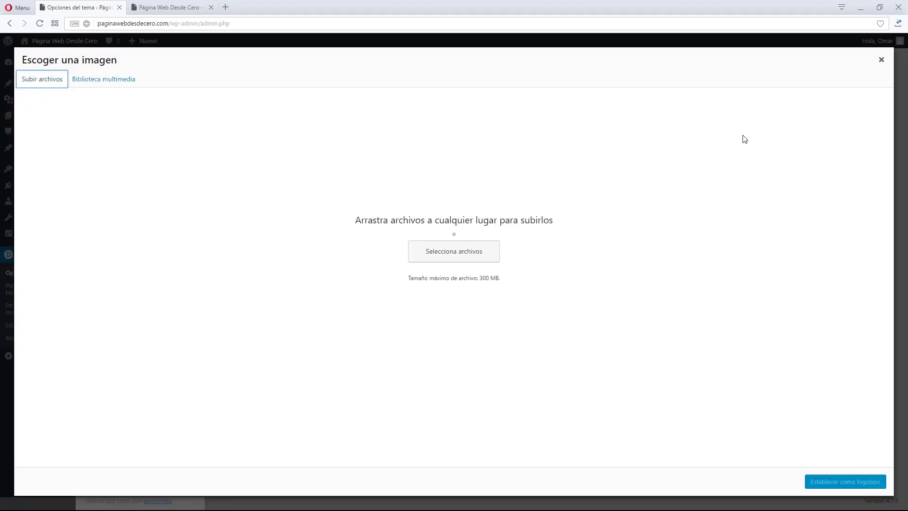
pyautogui.moveTo(907, 208); pyautogui.dragTo(436, 210)
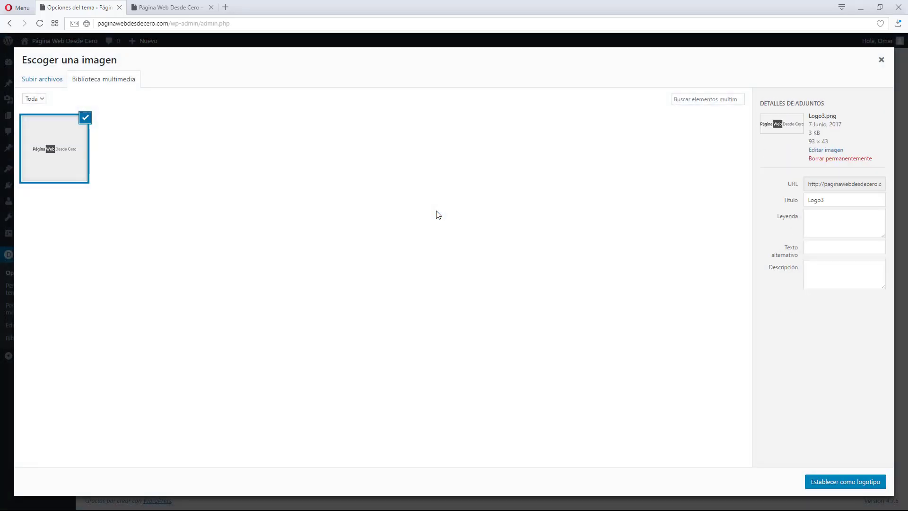
pyautogui.click(816, 482)
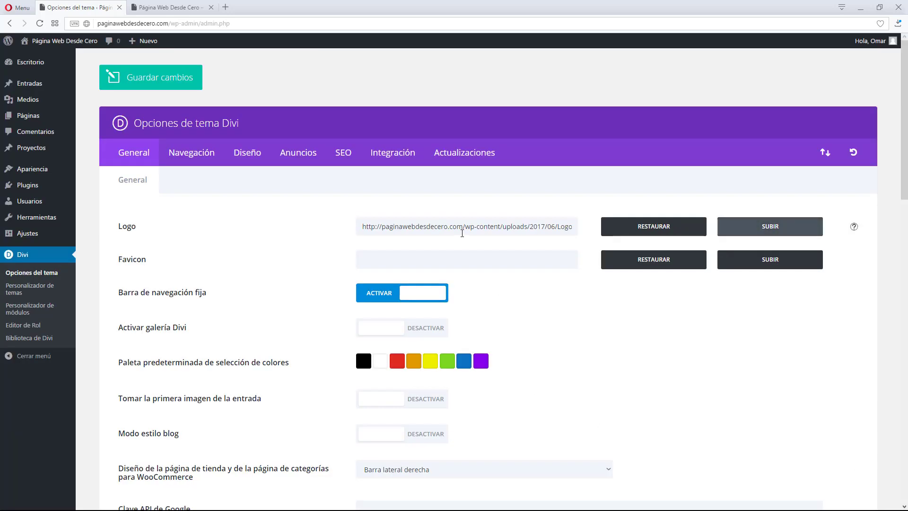
# Save the Divi theme options and reload the site's home page to check the new logo in the header
pyautogui.scroll(-8, 344, 254)
pyautogui.scroll(-10, 343, 254)
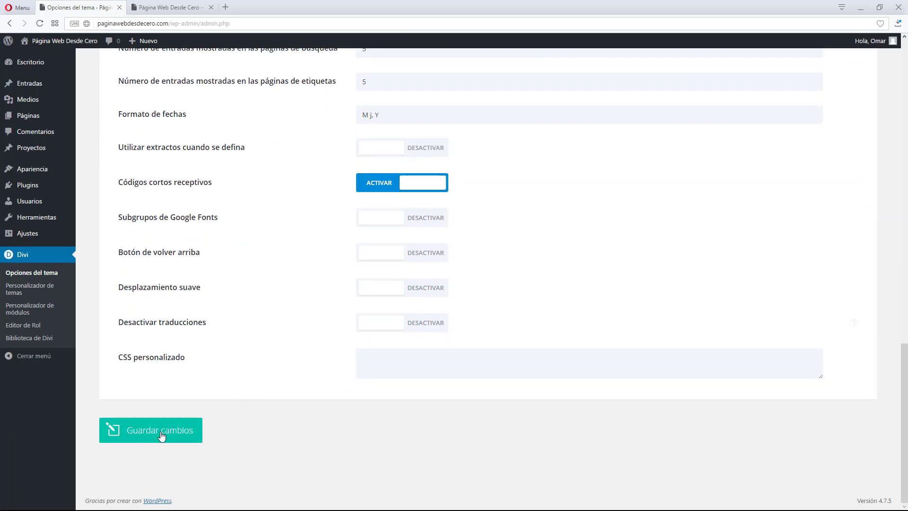
pyautogui.click(159, 436)
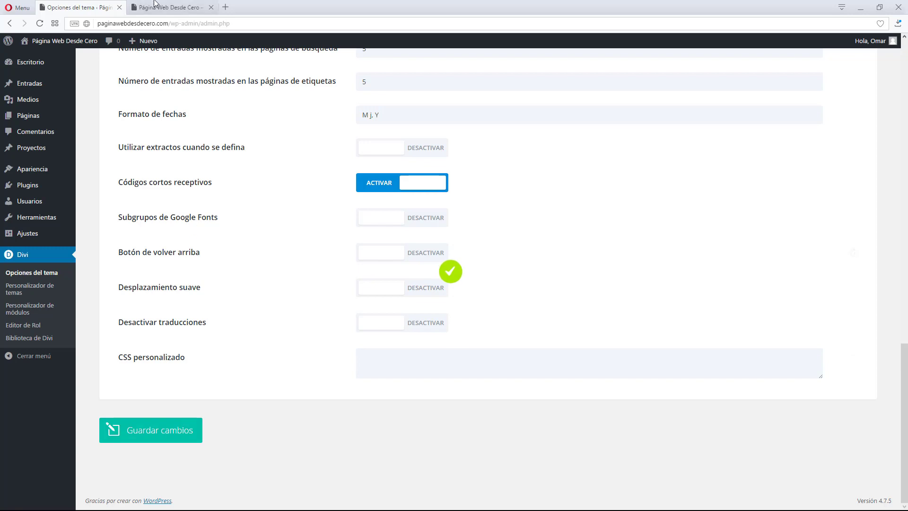
pyautogui.click(168, 7)
pyautogui.click(40, 23)
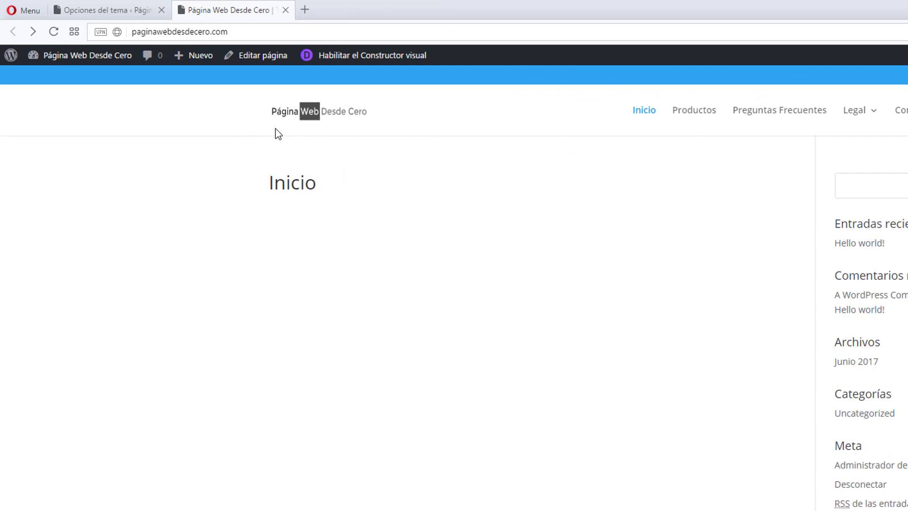
# Check the dimensions of logo150.png in its detailed properties, close them, and return to the site's home page
pyautogui.moveTo(905, 161); pyautogui.dragTo(736, 103)
pyautogui.rightClick(670, 175)
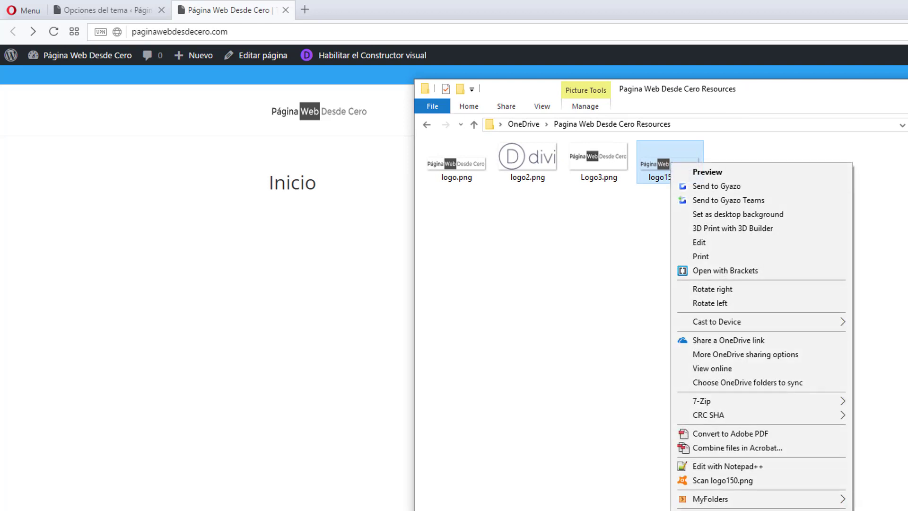
pyautogui.press('r')
pyautogui.click(758, 204)
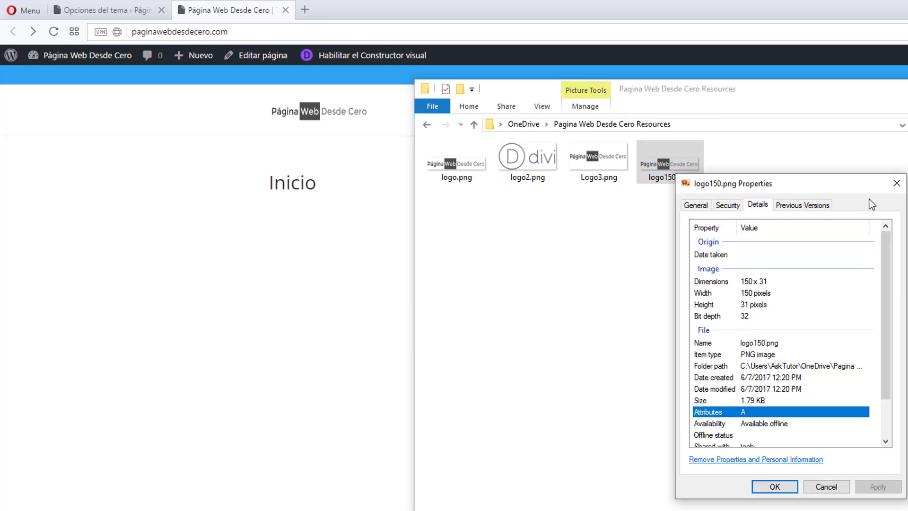
pyautogui.click(896, 183)
pyautogui.moveTo(735, 92); pyautogui.dragTo(842, 105)
pyautogui.hotkey('alt', 'Tab')
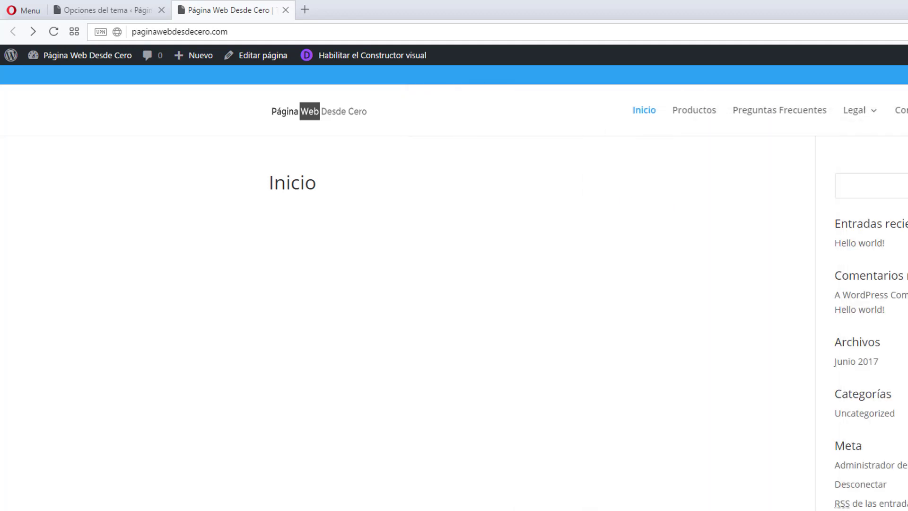